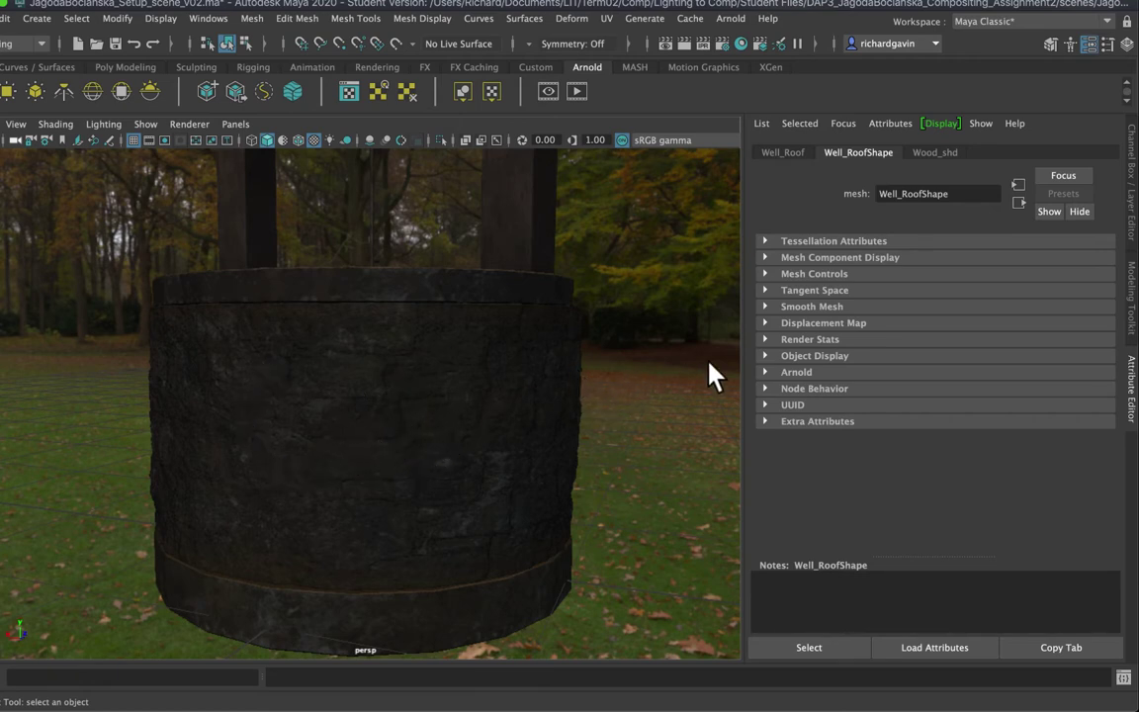
Step: Enable Smooth Mesh Preview on the stone barrel and show the viewport in untextured grey shading
{"action": "left_click", "coordinate": [516, 392]}
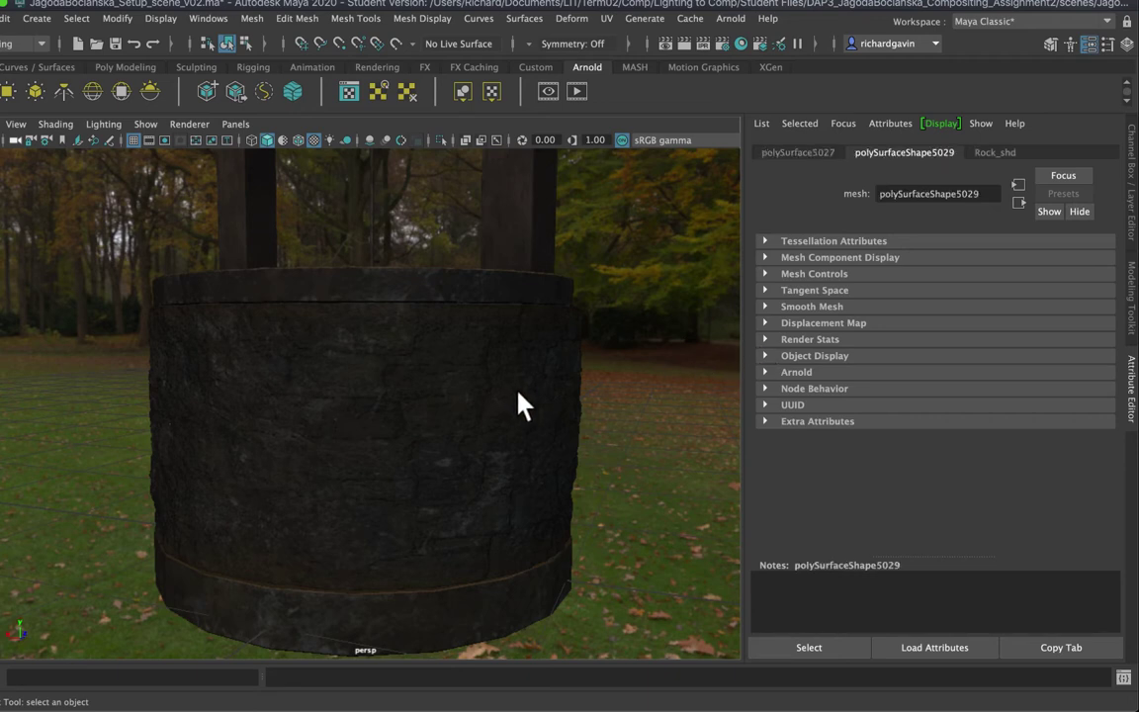
{"action": "left_click", "coordinate": [836, 307]}
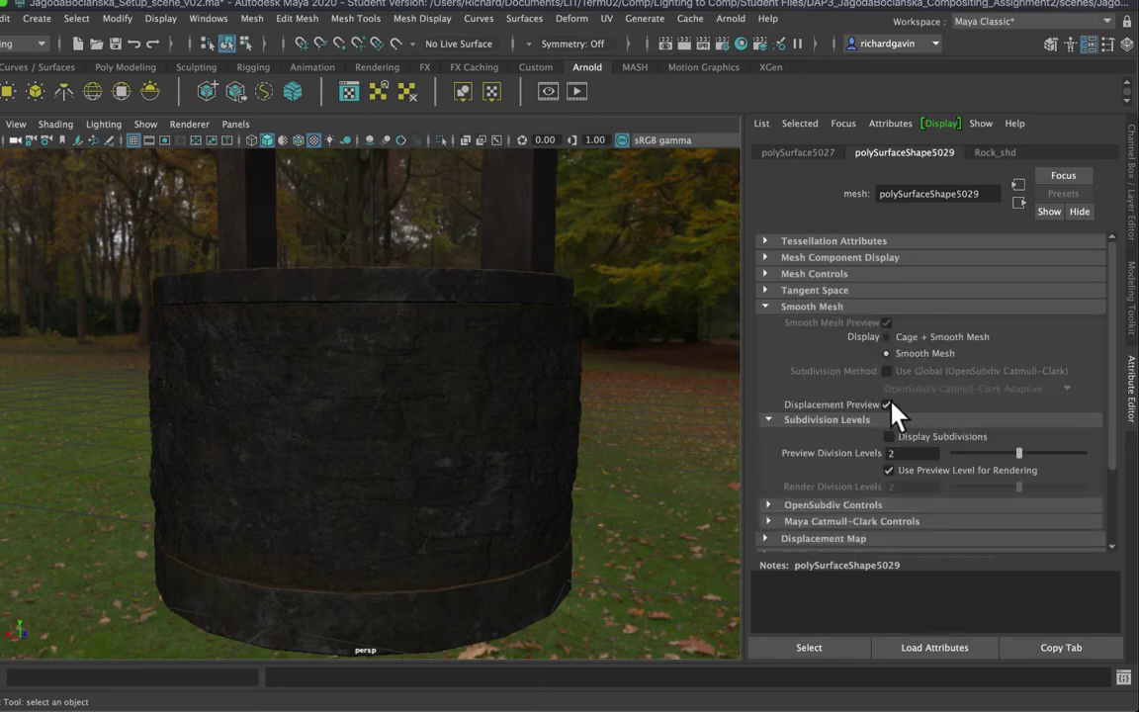
{"action": "key", "text": "3"}
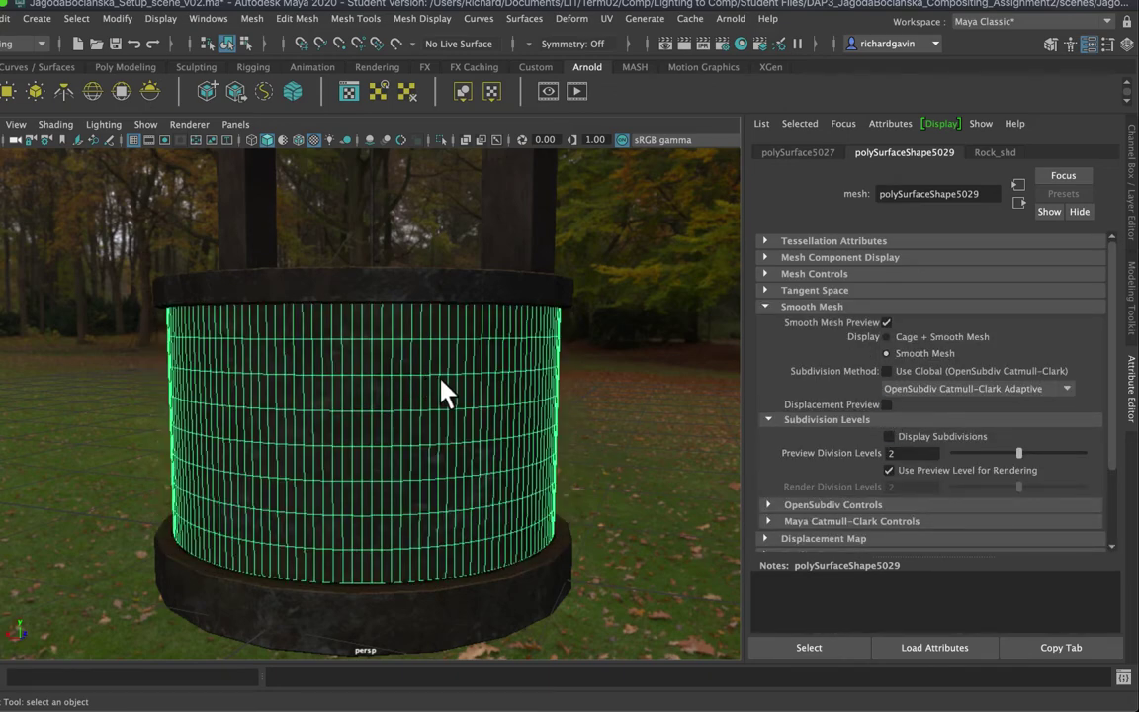
{"action": "key", "text": "4"}
{"action": "key", "text": "5"}
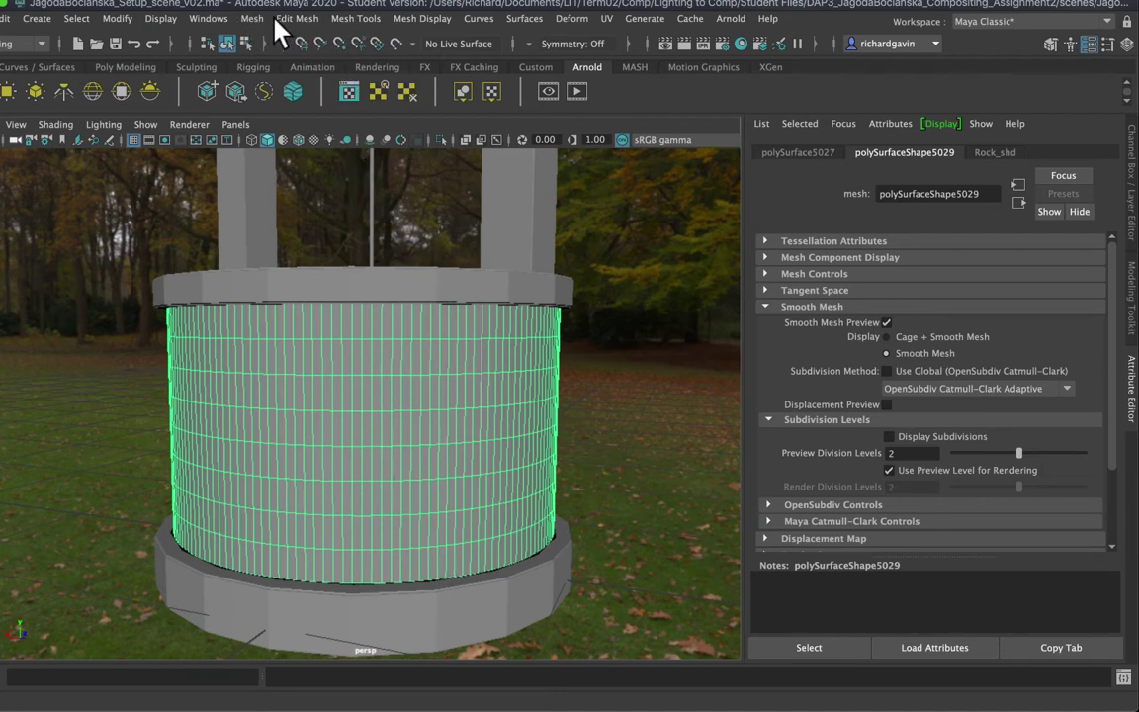
{"action": "left_click", "coordinate": [216, 20]}
{"action": "mouse_move", "coordinate": [310, 95]}
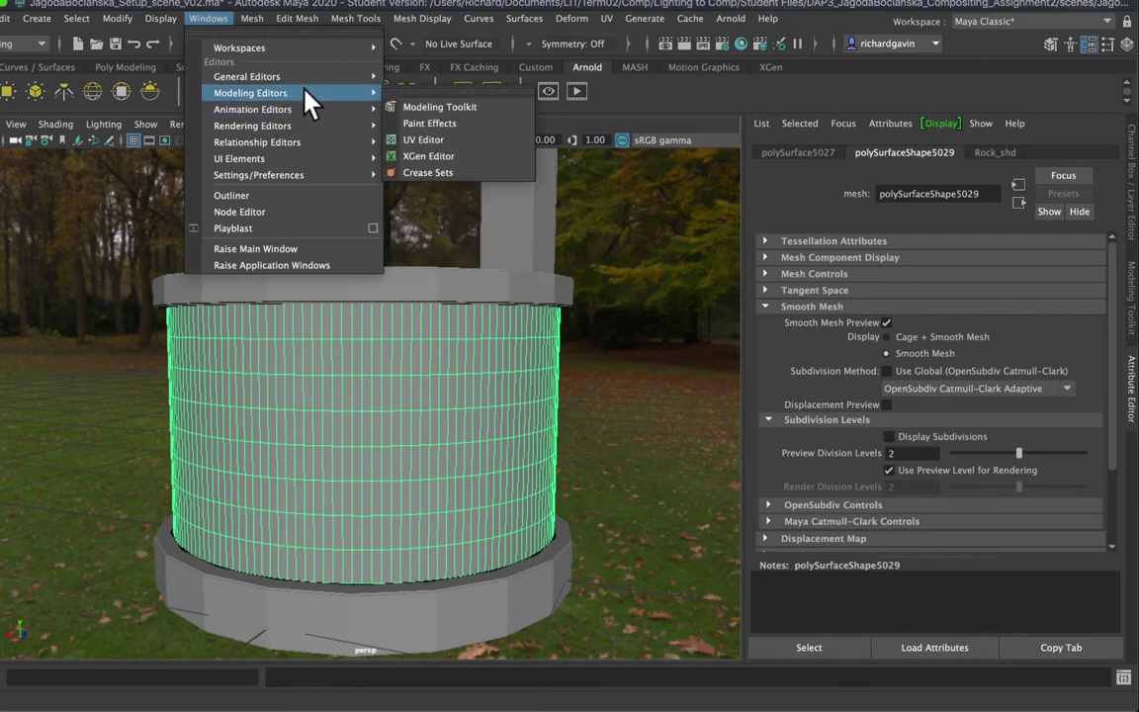
{"action": "left_click", "coordinate": [473, 146]}
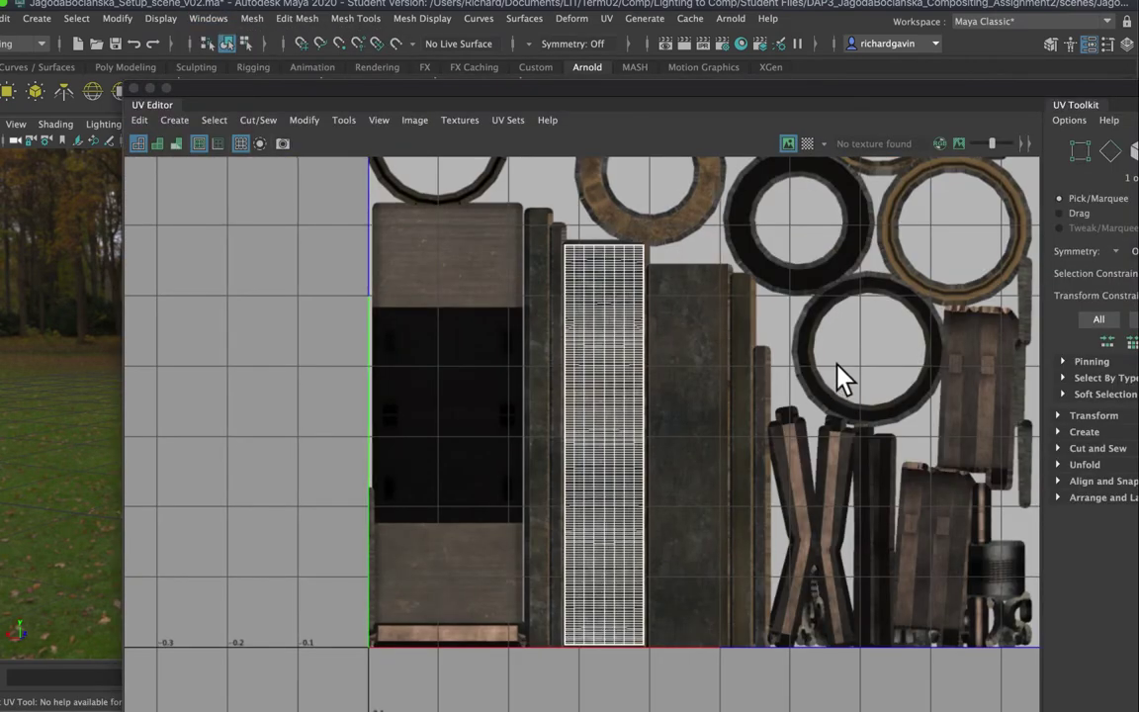
{"action": "scroll", "coordinate": [836, 359], "scroll_direction": "down", "scroll_amount": 2}
{"action": "middle_click_drag", "start_coordinate": [773, 333], "coordinate": [640, 403], "text": "alt"}
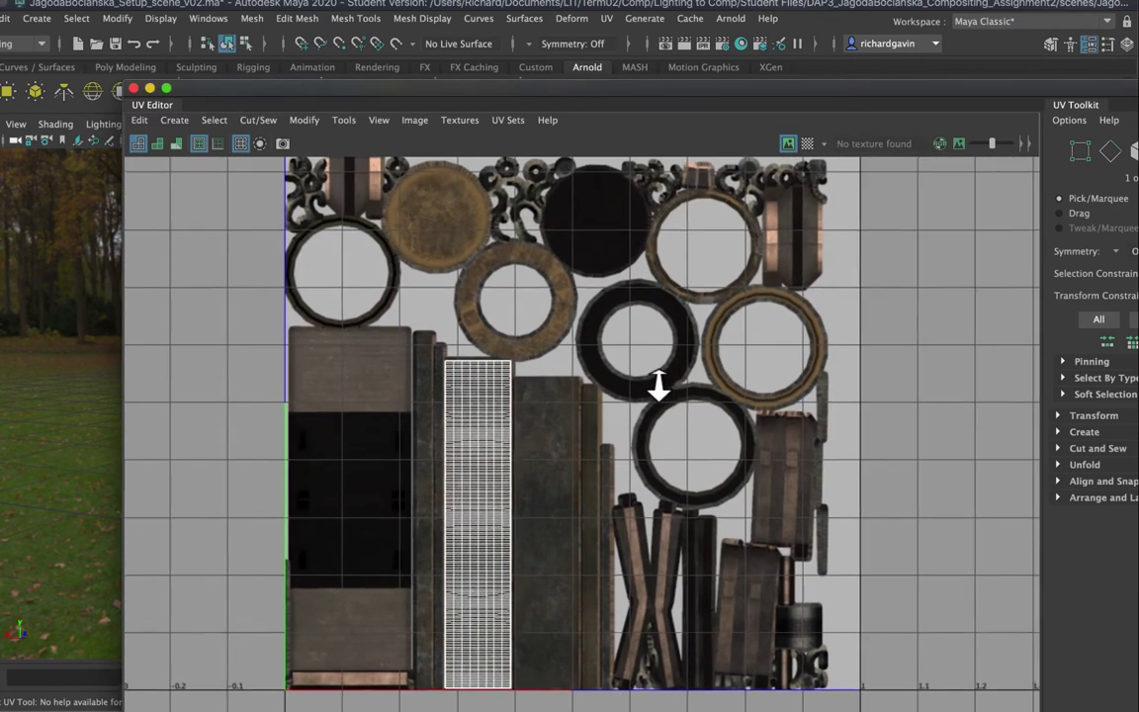
{"action": "scroll", "coordinate": [654, 387], "scroll_direction": "down", "scroll_amount": 1}
{"action": "middle_click_drag", "start_coordinate": [677, 312], "coordinate": [686, 348], "text": "alt"}
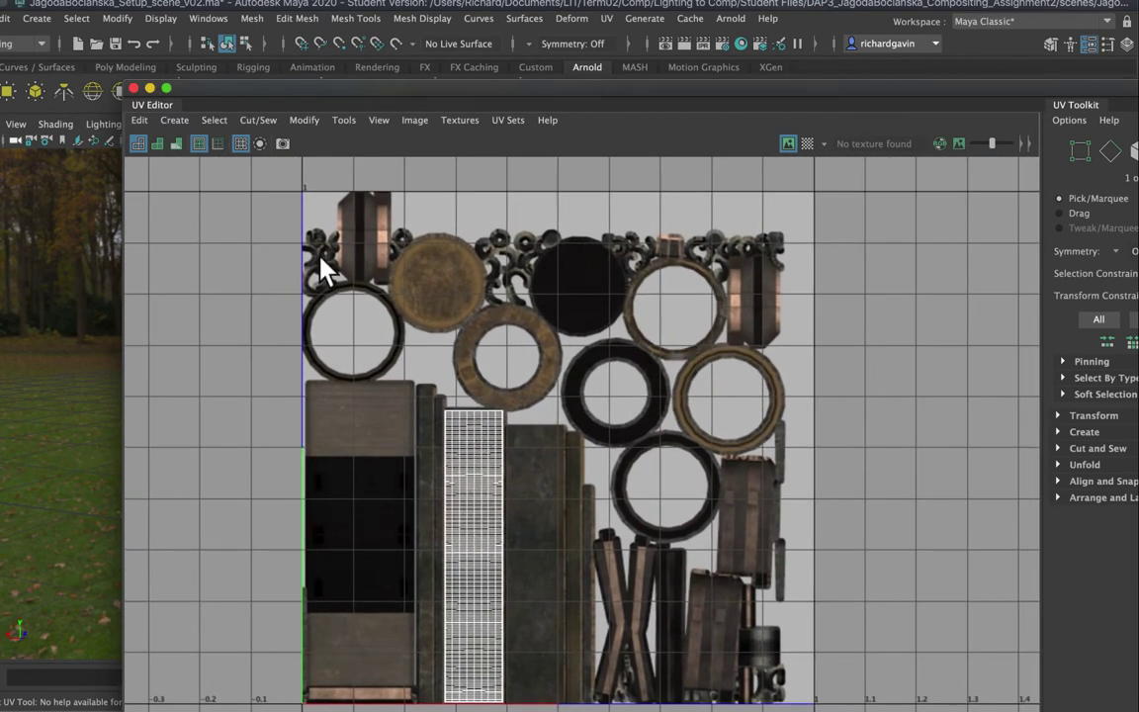
{"action": "left_click", "coordinate": [132, 89]}
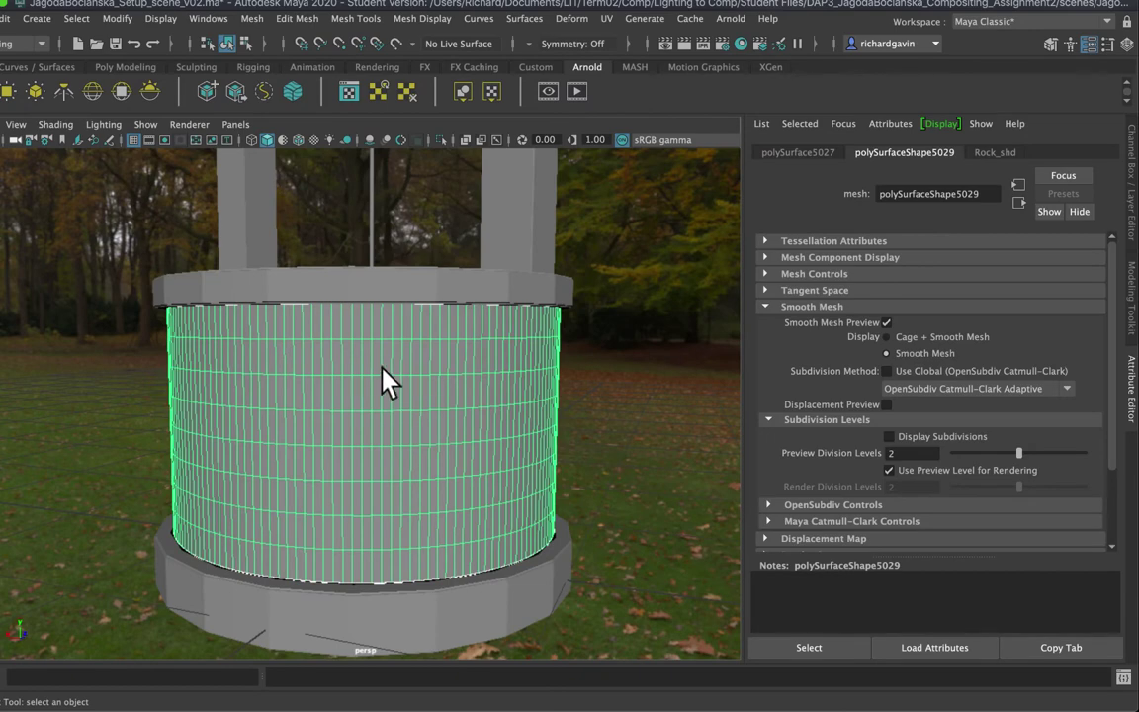
Step: Smooth the stone barrel mesh and set polySmoothFace1 Division Levels to 2
{"action": "right_click_drag", "start_coordinate": [392, 359], "coordinate": [431, 359], "text": "shift"}
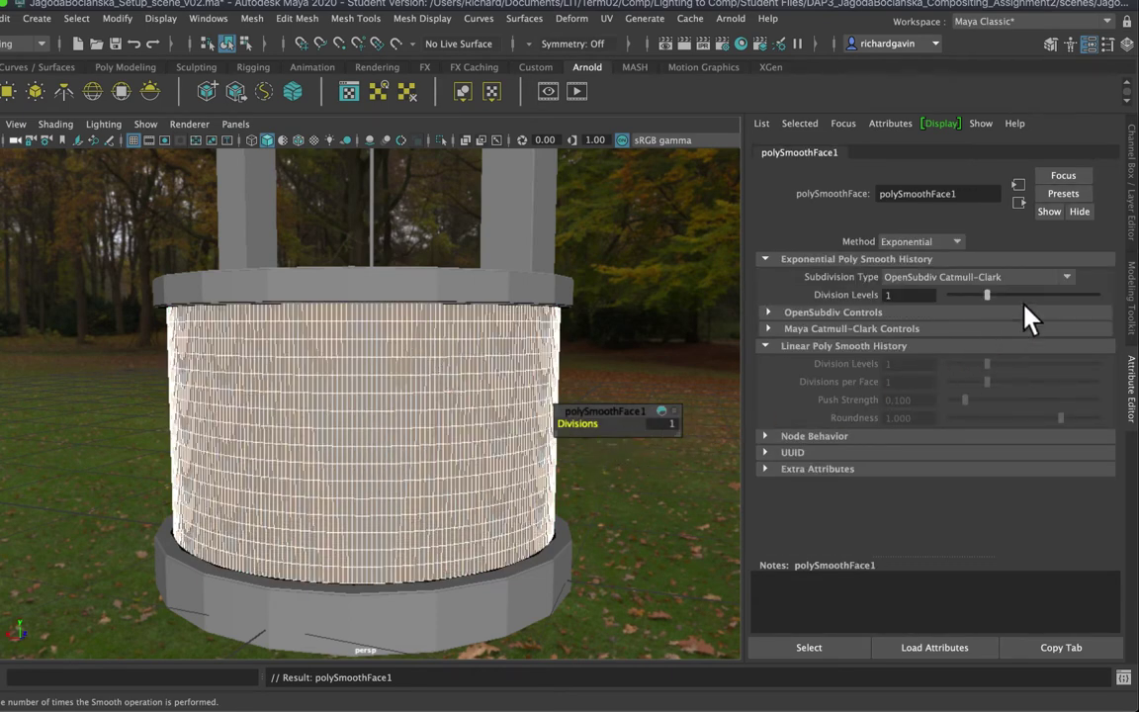
{"action": "left_click", "coordinate": [889, 295]}
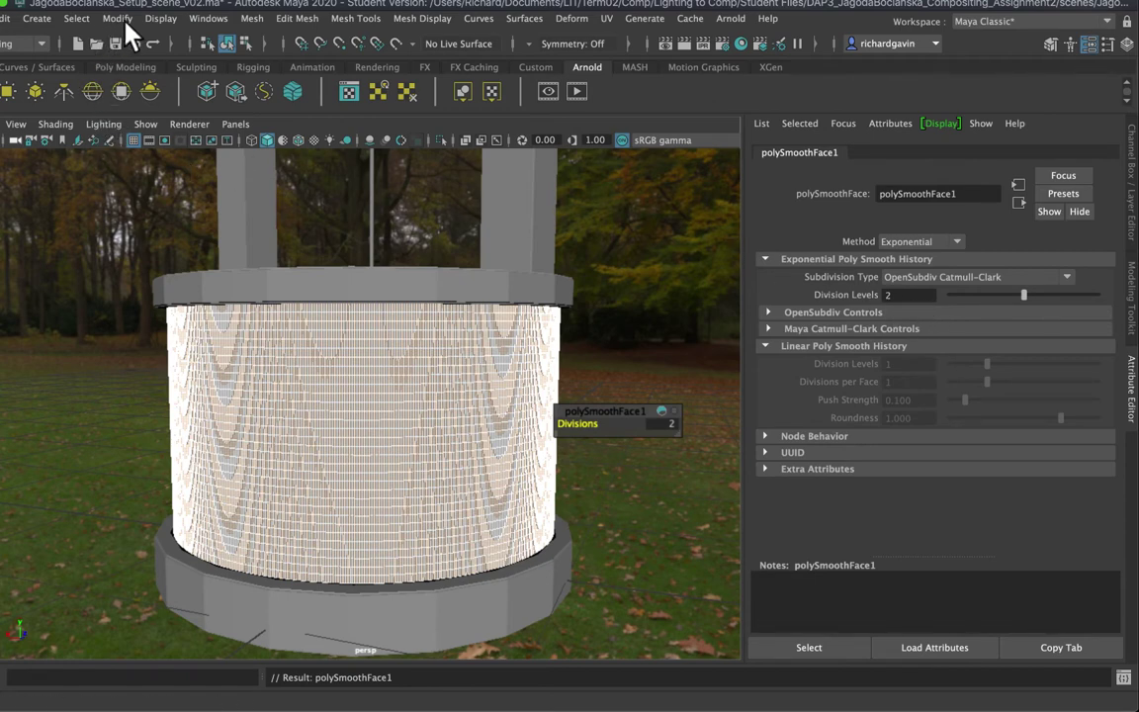
{"action": "left_click", "coordinate": [580, 18]}
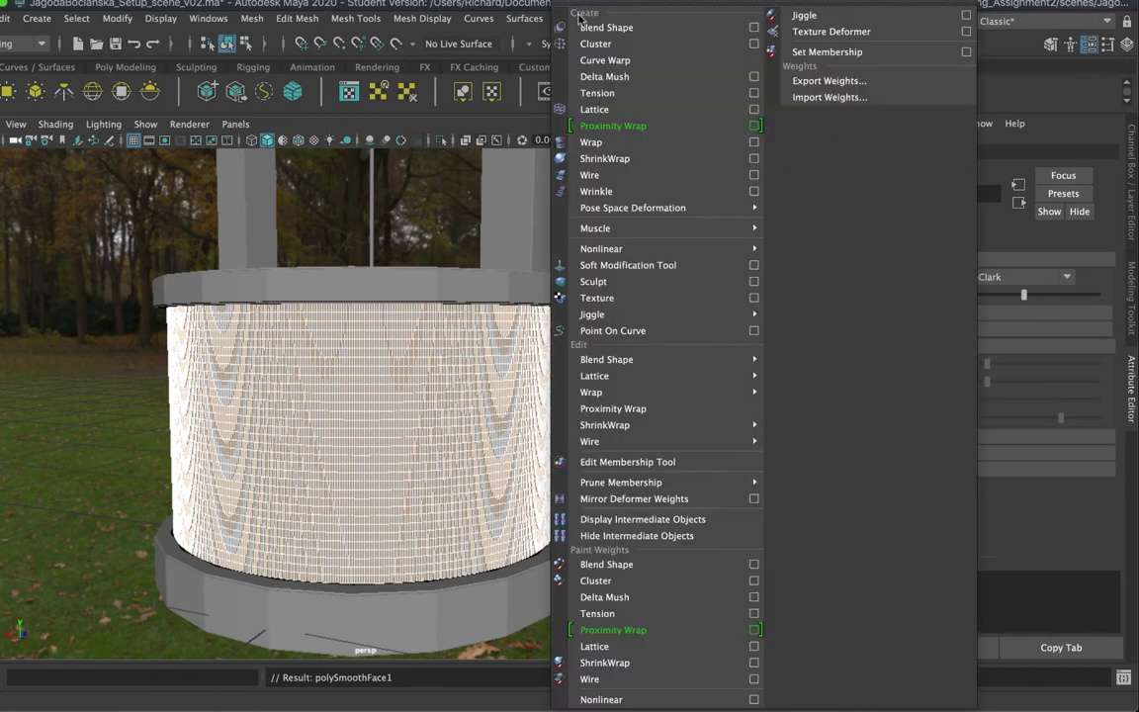
Step: Add a texture deformer to the barrel, driven by a File node loading M_weel_Normal.png
{"action": "left_click", "coordinate": [652, 297]}
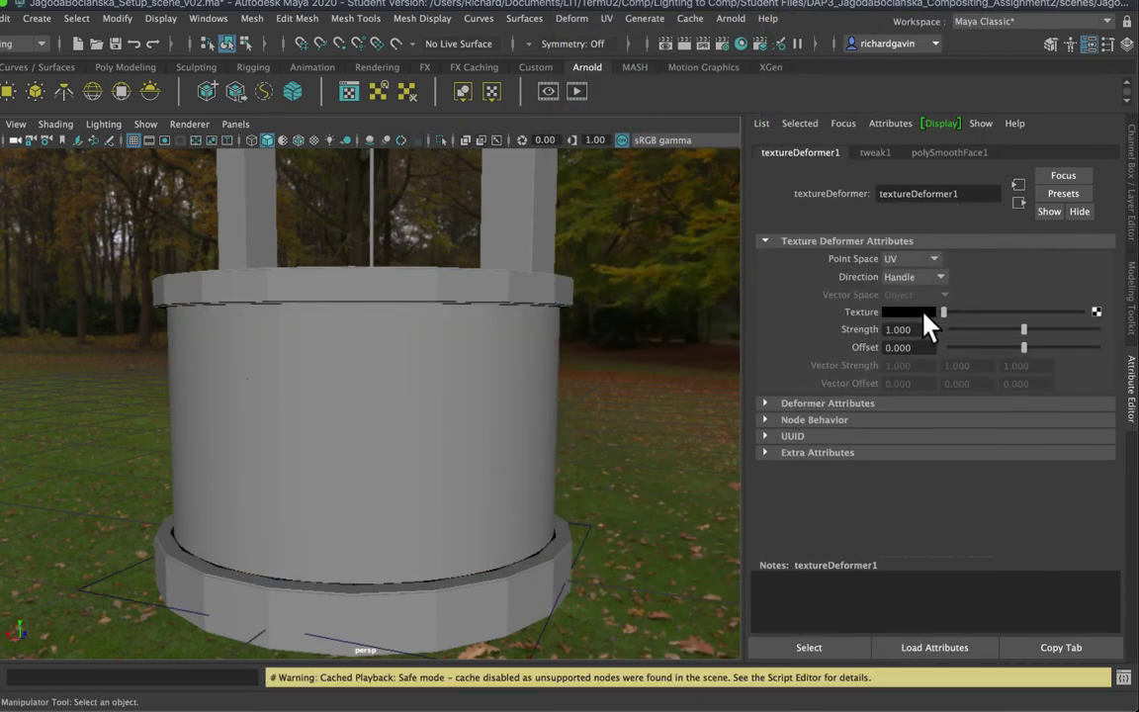
{"action": "left_click", "coordinate": [1095, 311]}
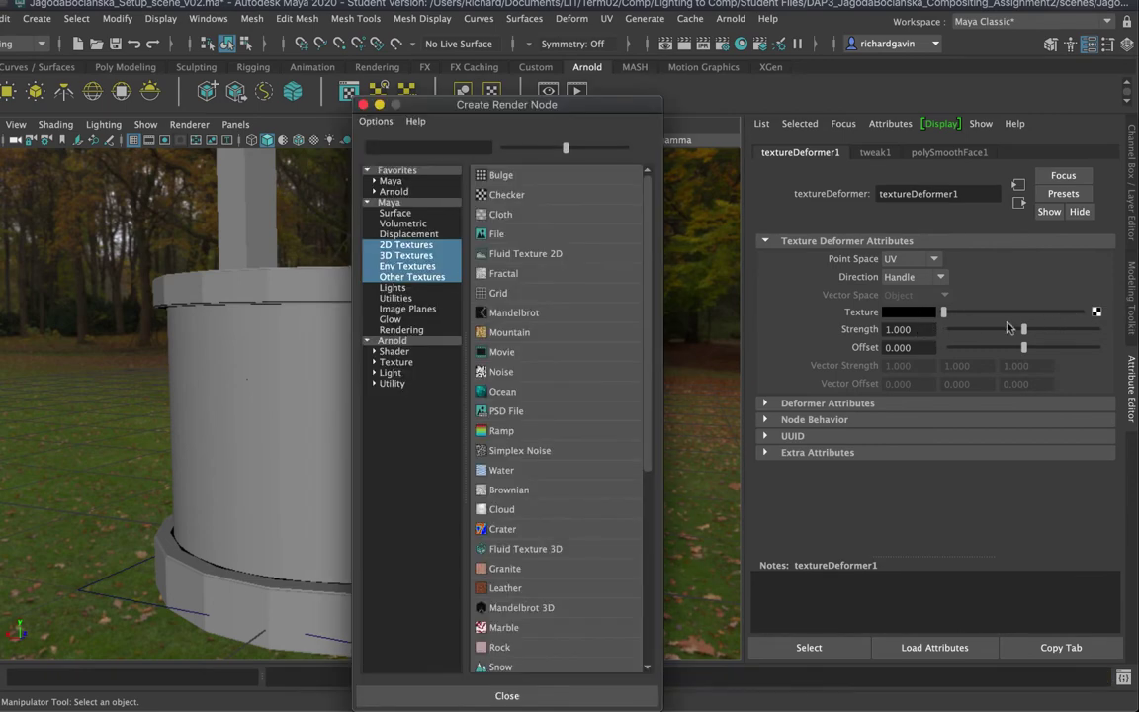
{"action": "left_click", "coordinate": [518, 234]}
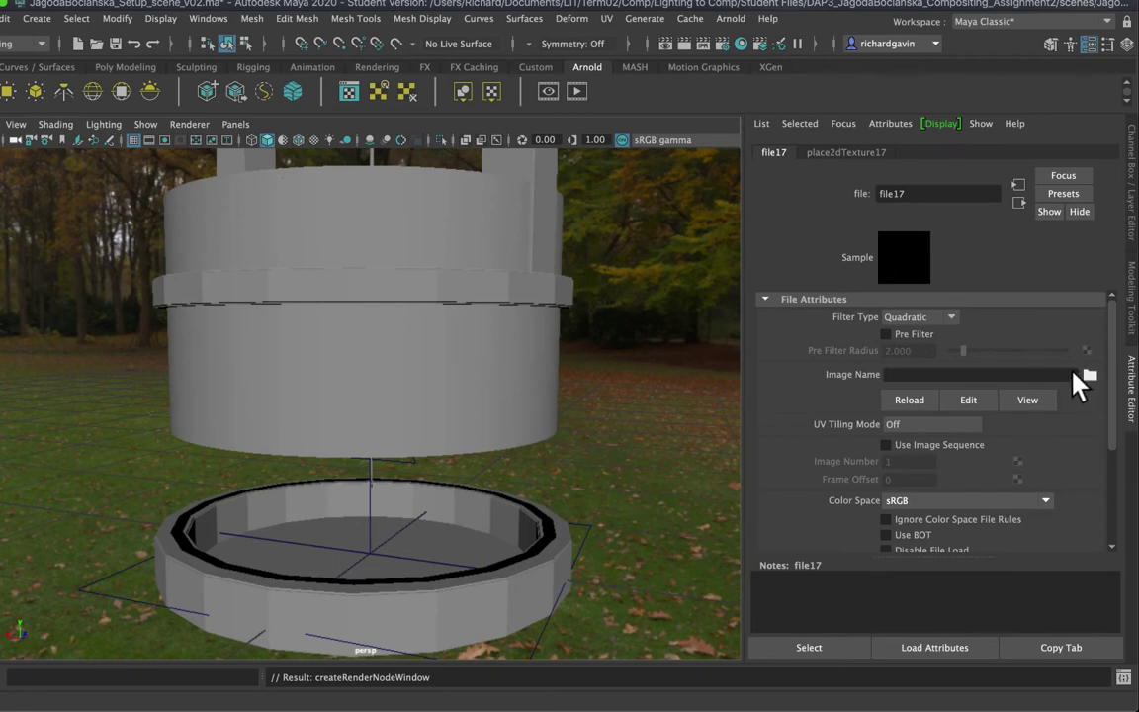
{"action": "left_click", "coordinate": [1089, 374]}
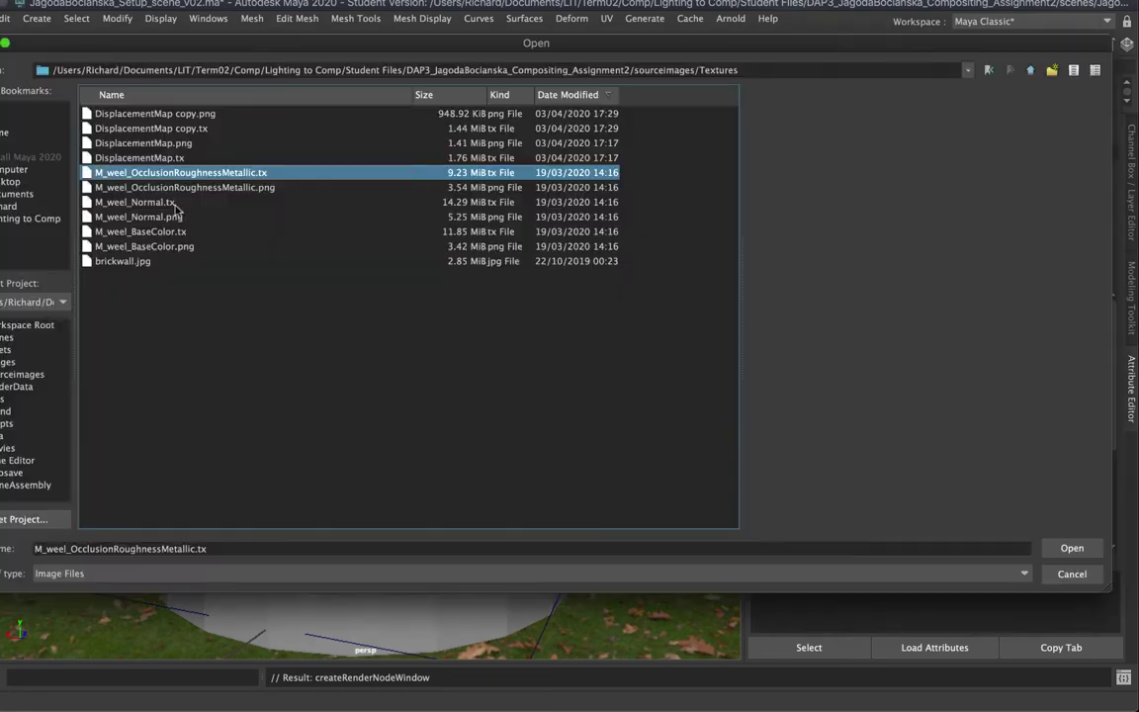
{"action": "left_click", "coordinate": [217, 217]}
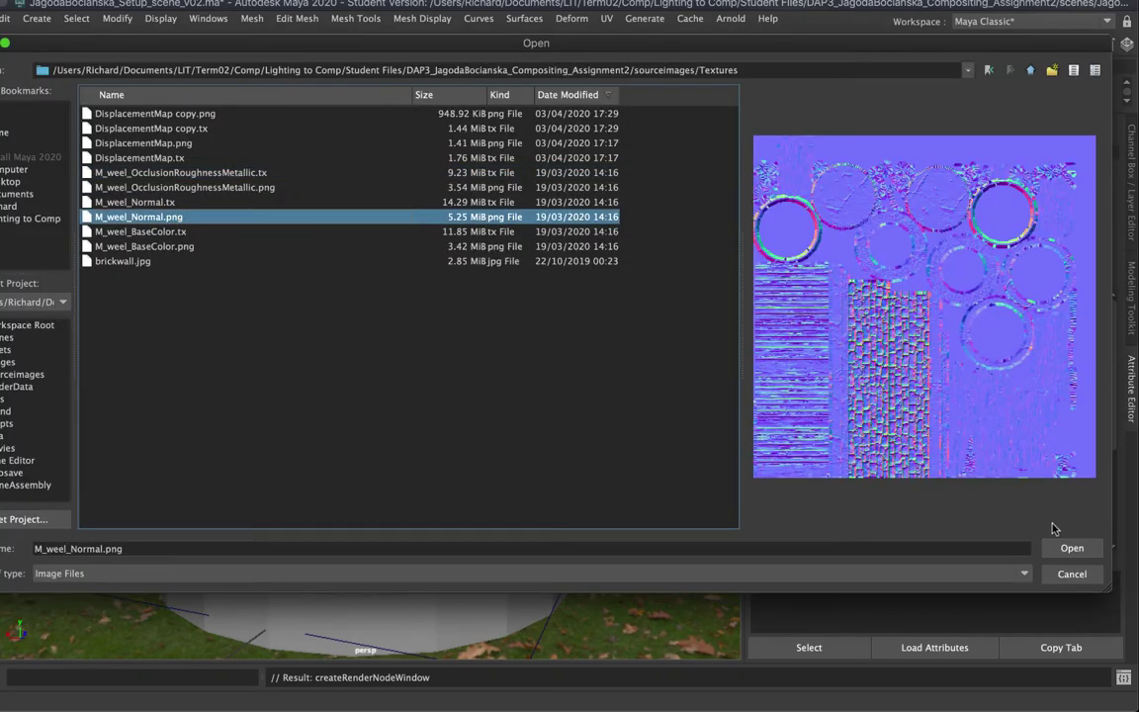
{"action": "left_click", "coordinate": [1071, 548]}
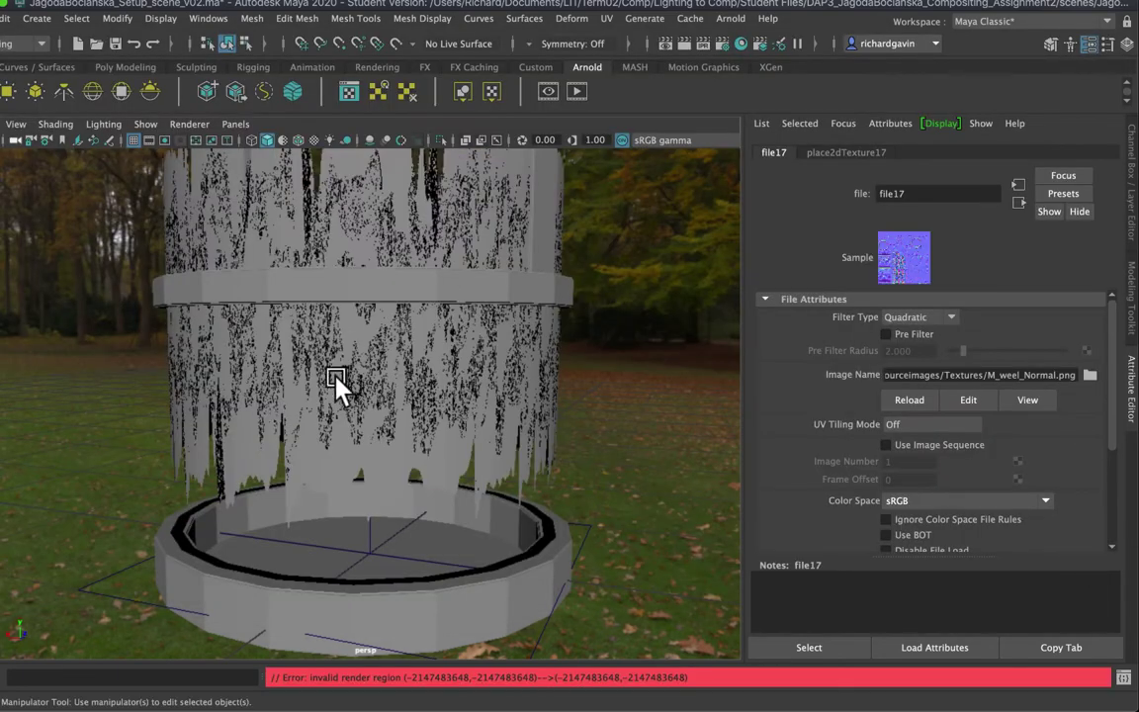
{"action": "left_click", "coordinate": [1019, 202]}
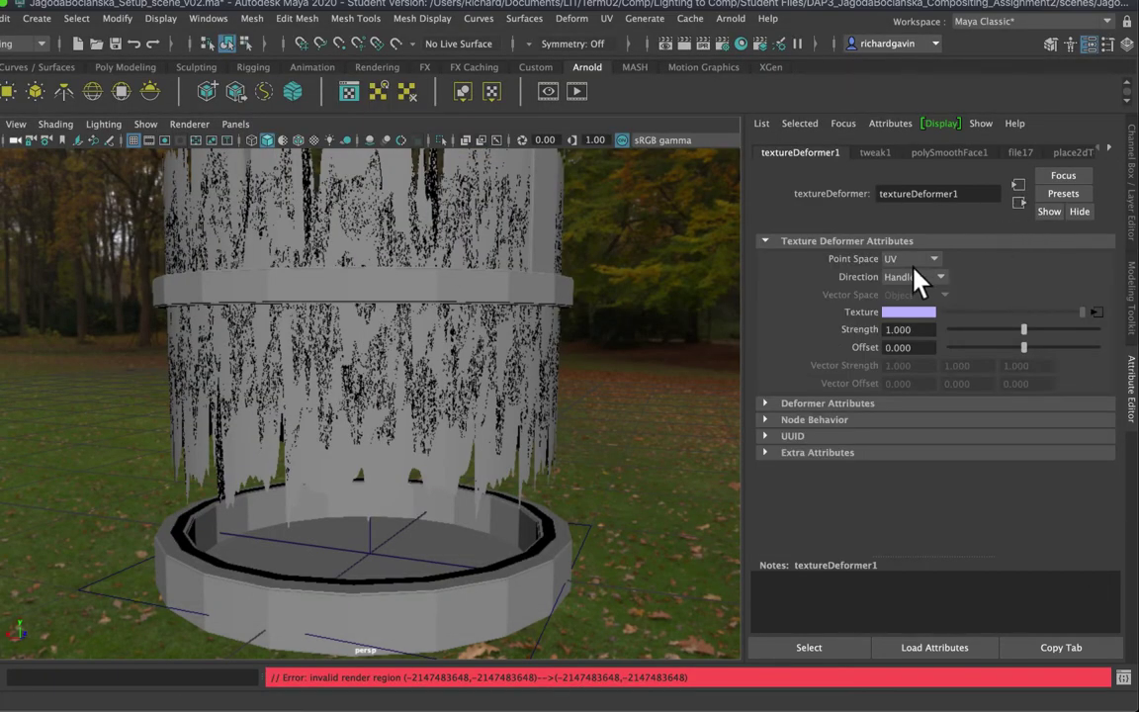
{"action": "key", "text": "t"}
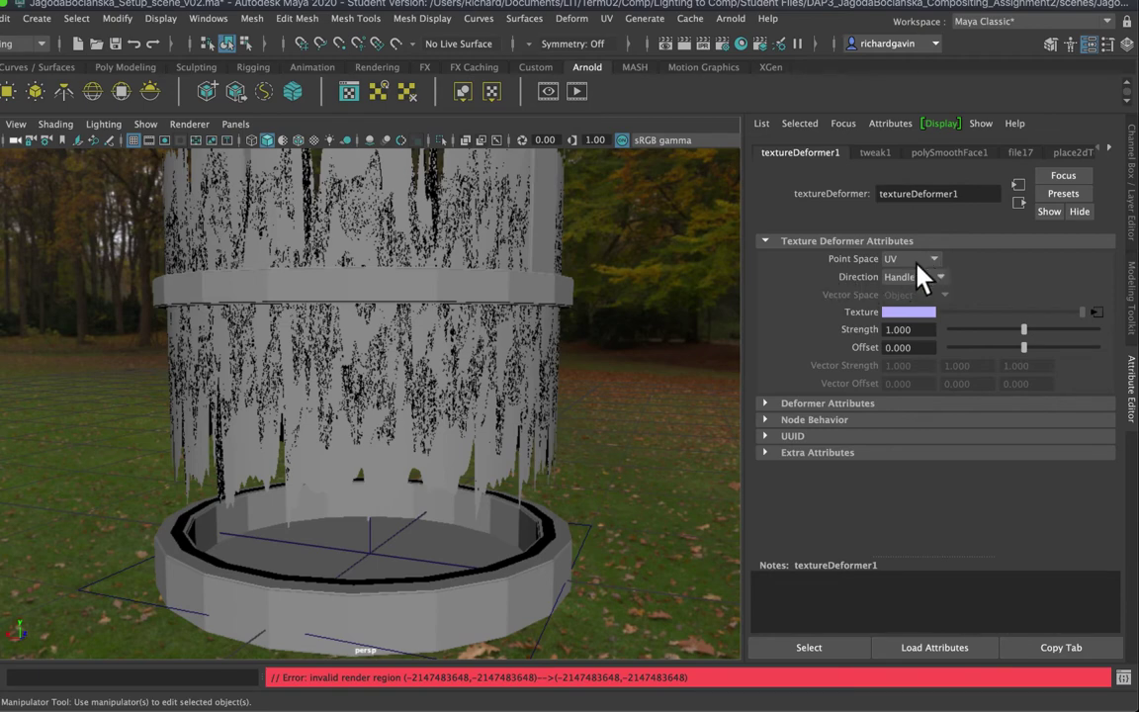
Step: Set textureDeformer1 Direction to Normal and Strength to 0.050
{"action": "left_click", "coordinate": [937, 280]}
{"action": "left_click", "coordinate": [929, 307]}
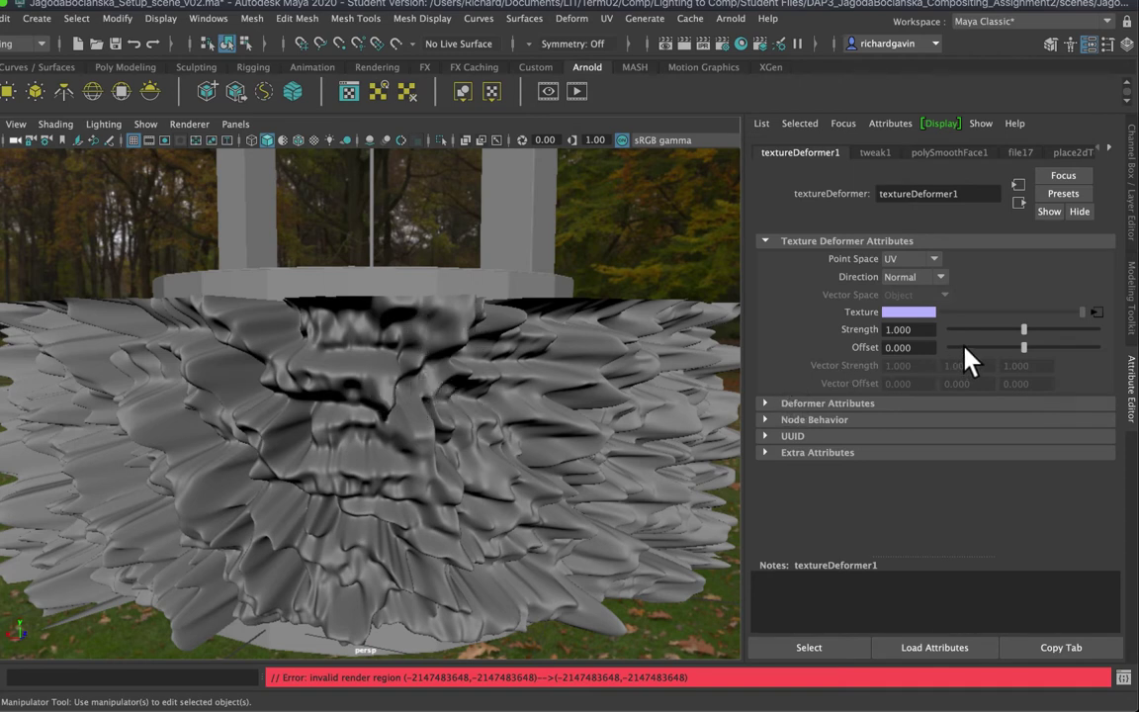
{"action": "left_click_drag", "start_coordinate": [910, 329], "coordinate": [798, 329]}
{"action": "type", "text": "0.0"}
{"action": "type", "text": "50"}
{"action": "key", "text": "Return"}
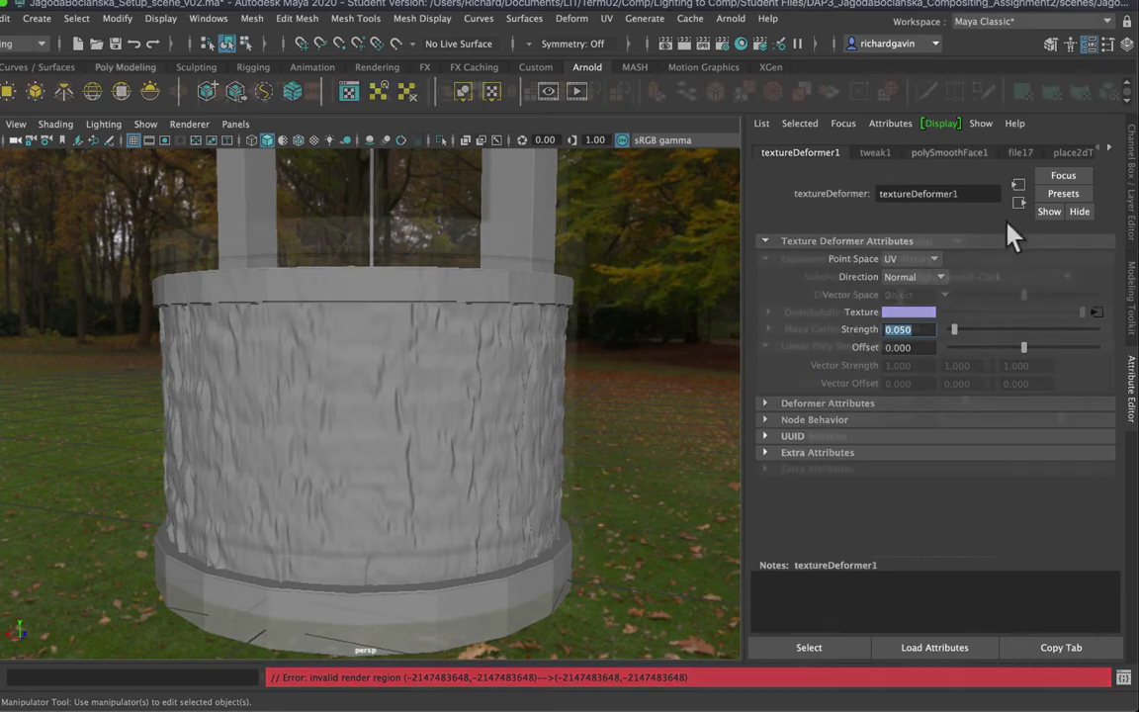
Step: Raise polySmoothFace1 Division Levels to 3 for finer stone detail
{"action": "left_click", "coordinate": [949, 152]}
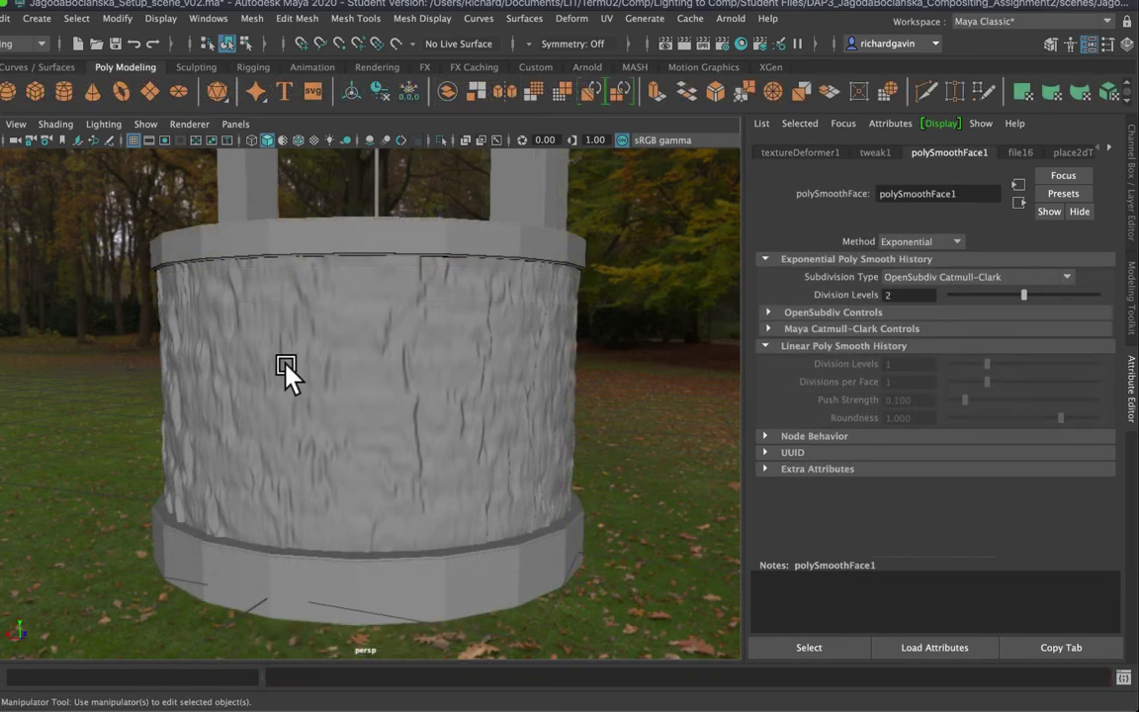
{"action": "left_click", "coordinate": [900, 294]}
{"action": "type", "text": "3"}
{"action": "key", "text": "Return"}
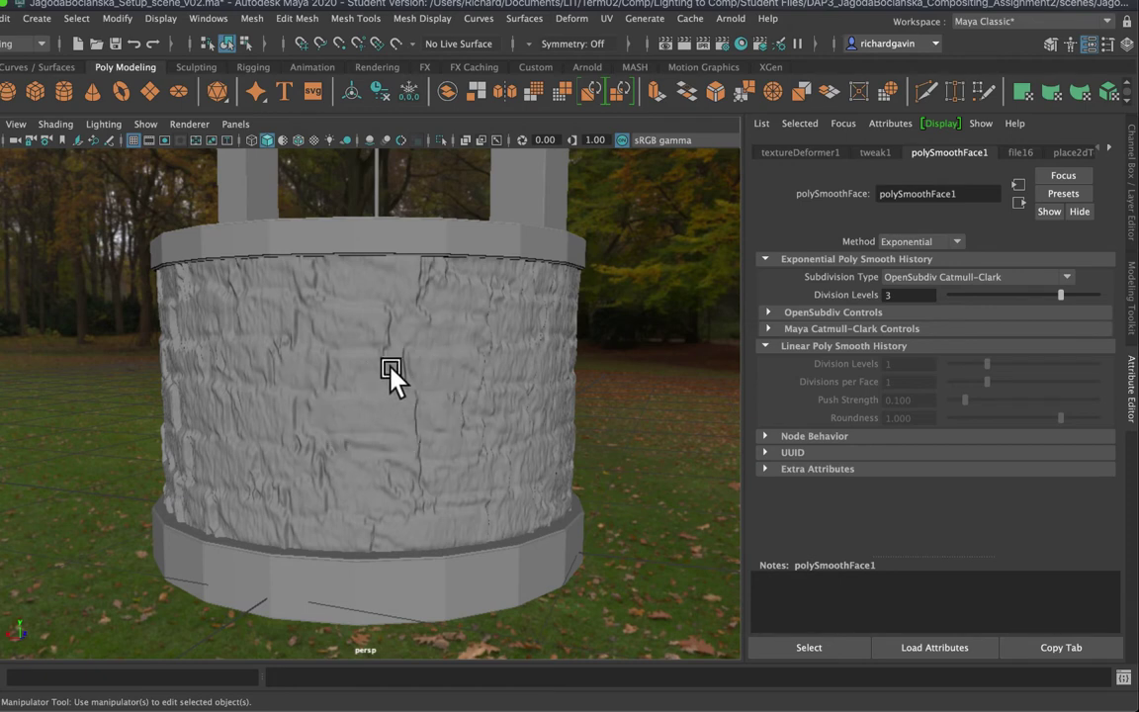
{"action": "scroll", "coordinate": [417, 333], "scroll_direction": "up", "scroll_amount": 1}
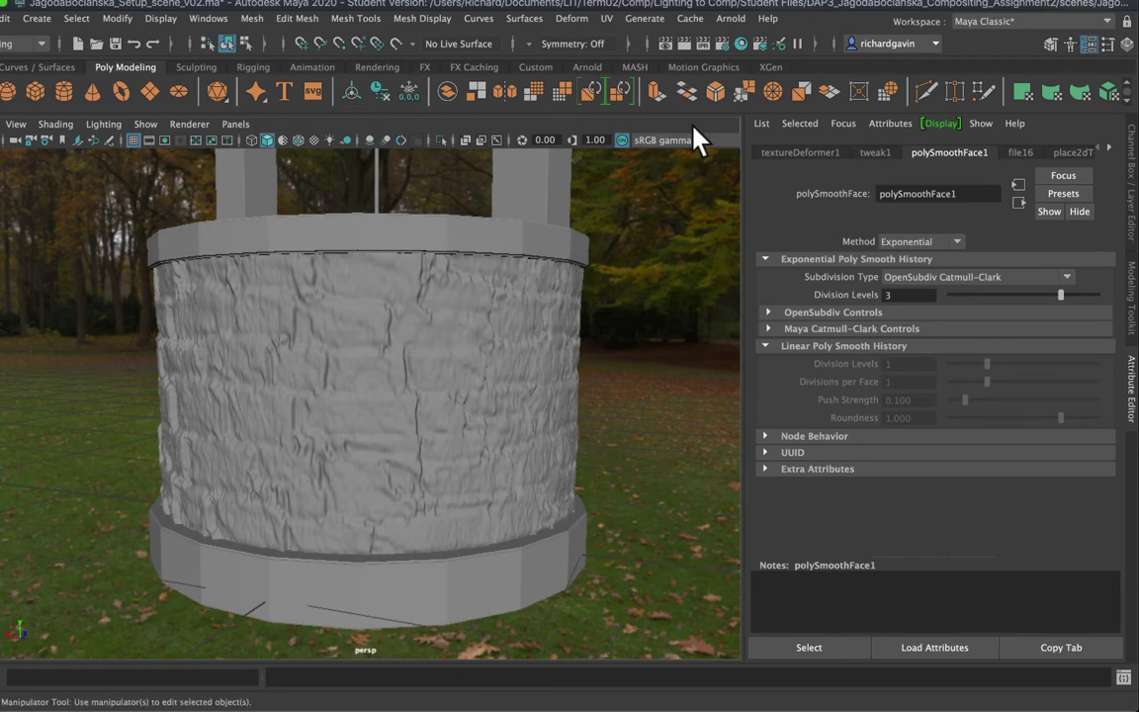
Step: Switch Arnold RenderView from the snapshot to the live render and zoom in to inspect the displacement
{"action": "left_click", "coordinate": [588, 67]}
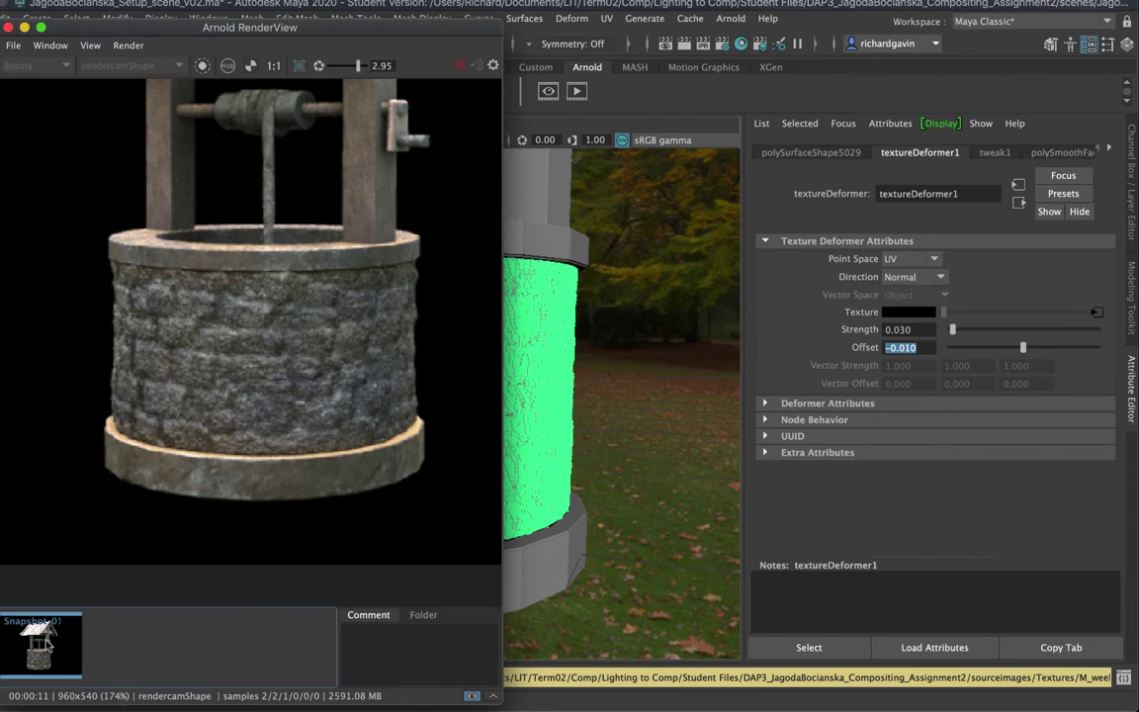
{"action": "left_click", "coordinate": [41, 643]}
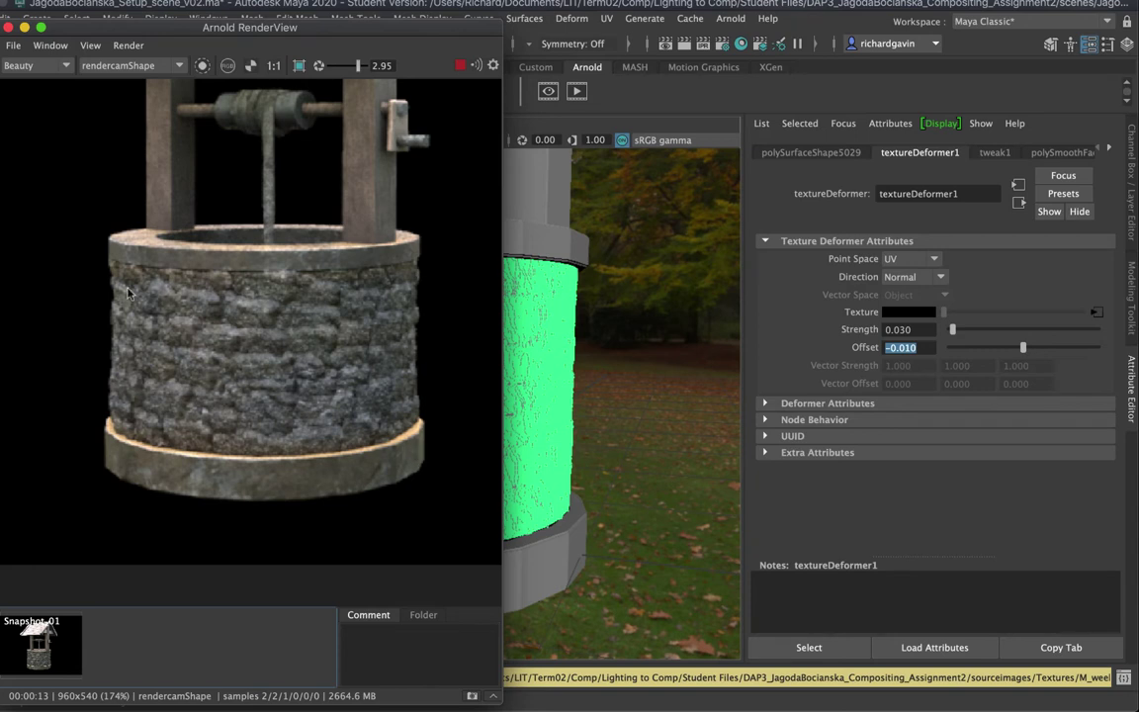
{"action": "scroll", "coordinate": [225, 381], "scroll_direction": "up", "scroll_amount": 1}
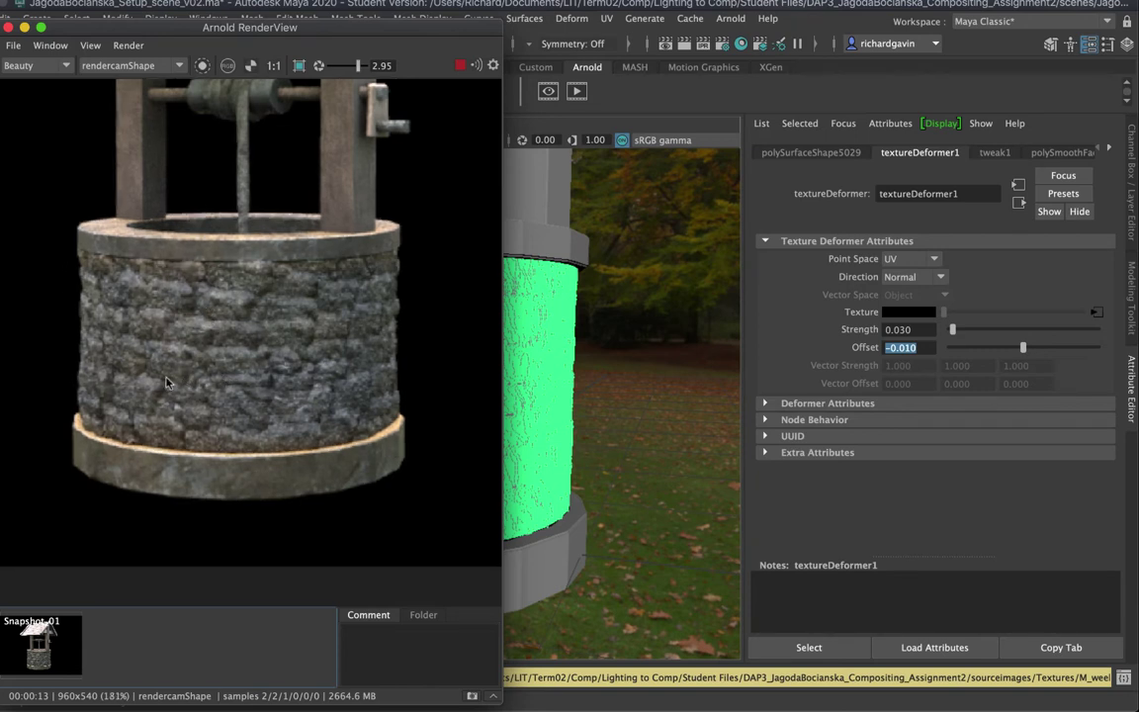
{"action": "scroll", "coordinate": [158, 346], "scroll_direction": "up", "scroll_amount": 3}
{"action": "scroll", "coordinate": [310, 383], "scroll_direction": "up", "scroll_amount": 2}
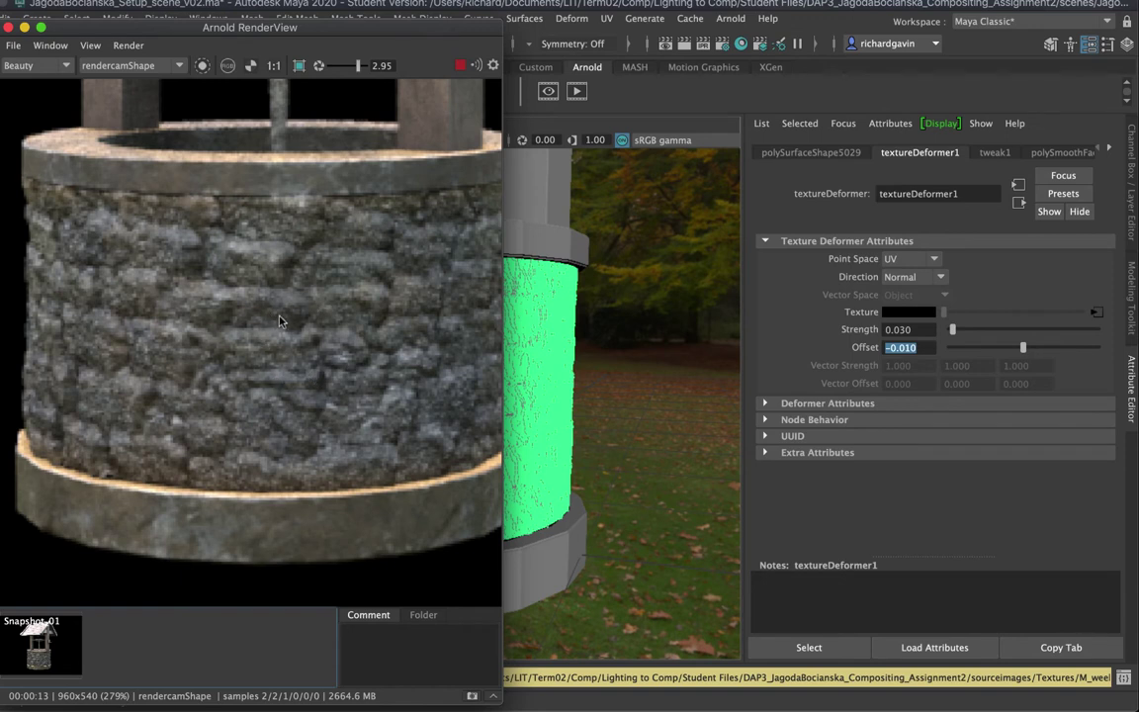
{"action": "scroll", "coordinate": [295, 287], "scroll_direction": "down", "scroll_amount": 2}
{"action": "scroll", "coordinate": [261, 291], "scroll_direction": "down", "scroll_amount": 1}
{"action": "middle_click_drag", "start_coordinate": [261, 292], "coordinate": [204, 335]}
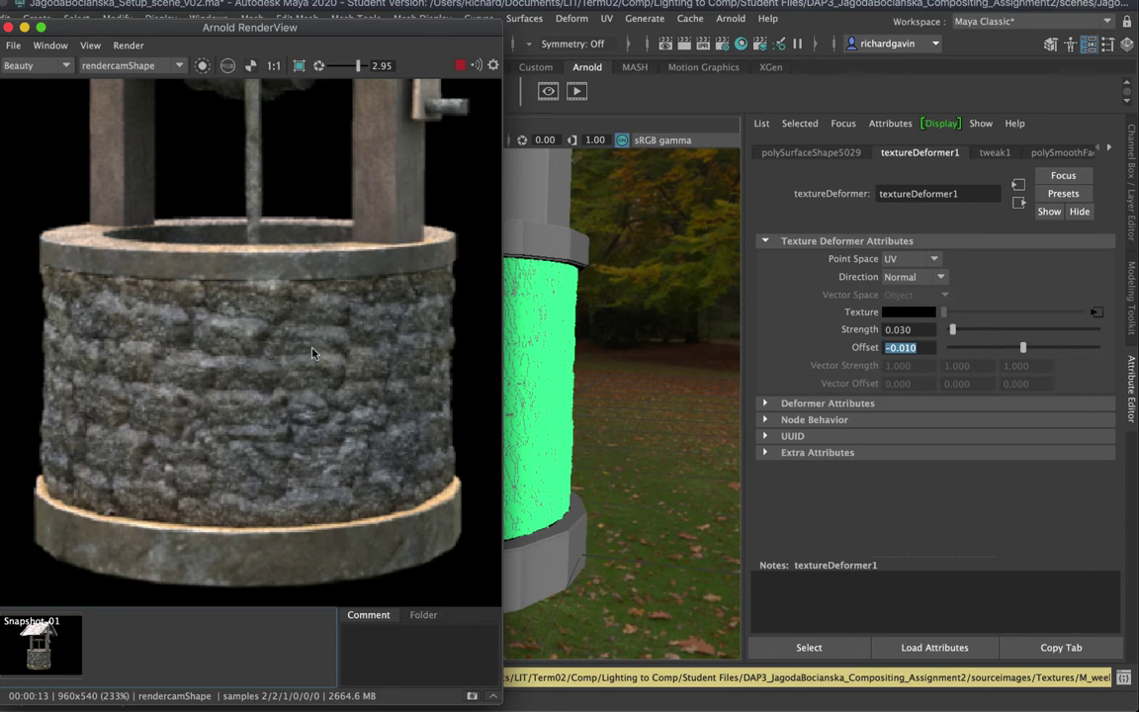
{"action": "scroll", "coordinate": [232, 363], "scroll_direction": "down", "scroll_amount": 2}
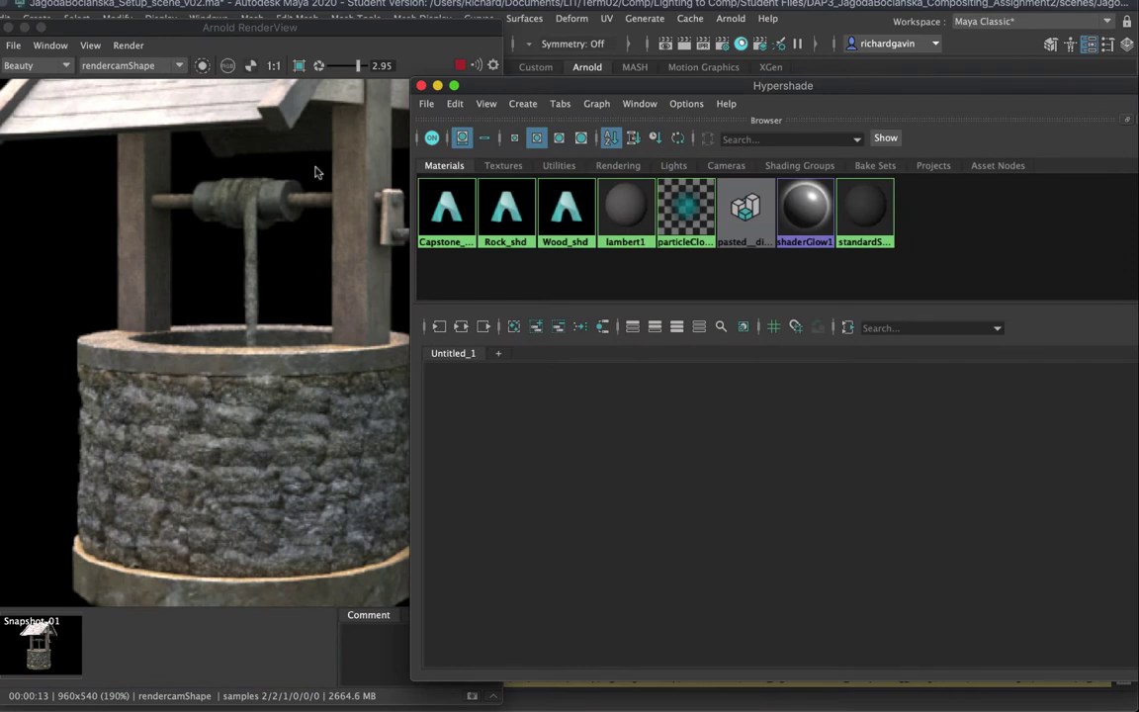
Step: Reframe the render view to show the whole well, roof included
{"action": "middle_click_drag", "start_coordinate": [442, 249], "coordinate": [395, 200]}
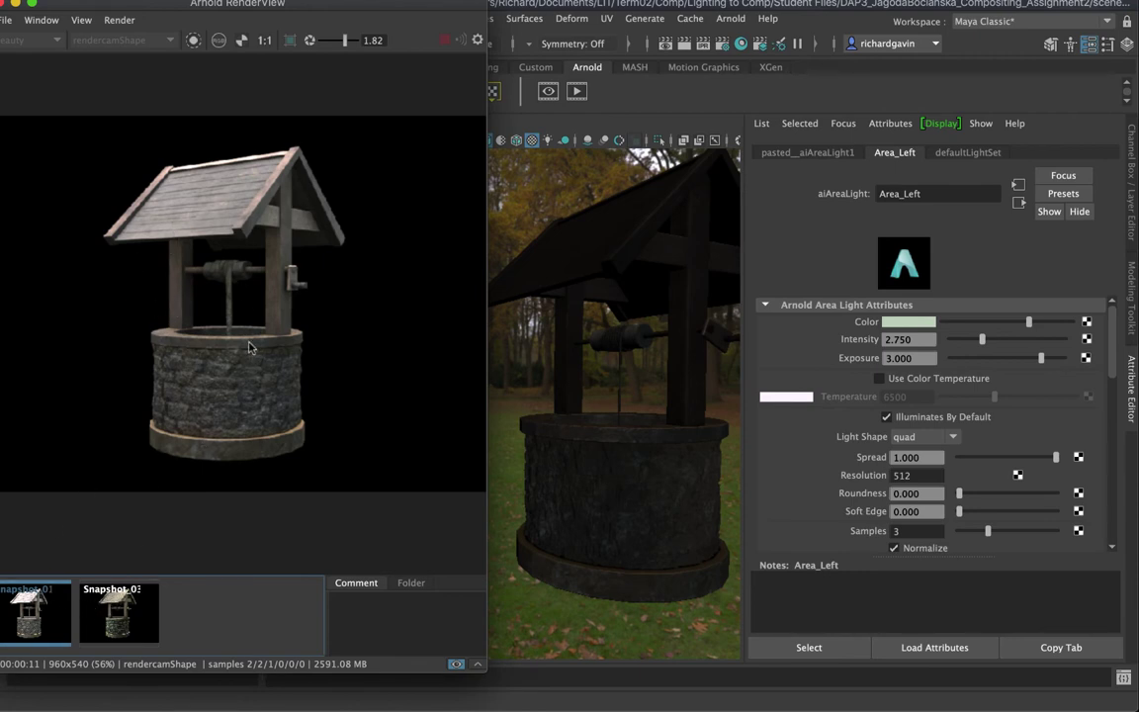
Step: Show Snapshot-03, then pan and zoom the Hypershade graph to aiCellNoise2 and displacementShader2
{"action": "left_click", "coordinate": [119, 608]}
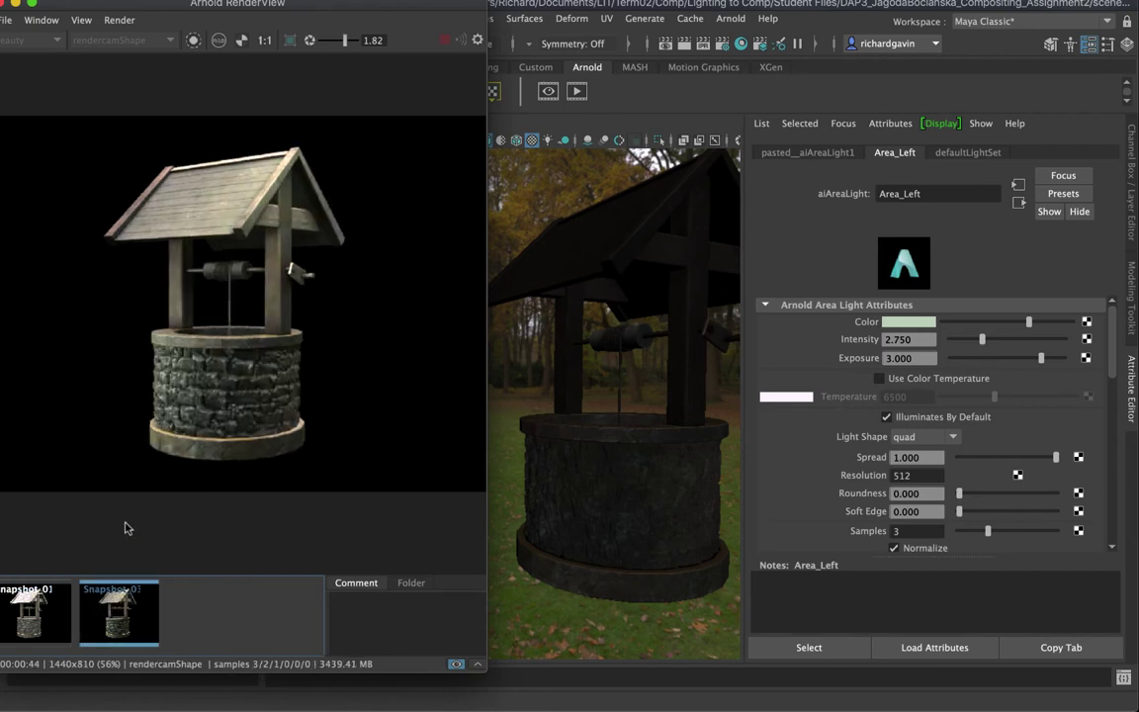
{"action": "scroll", "coordinate": [145, 397], "scroll_direction": "up", "scroll_amount": 2}
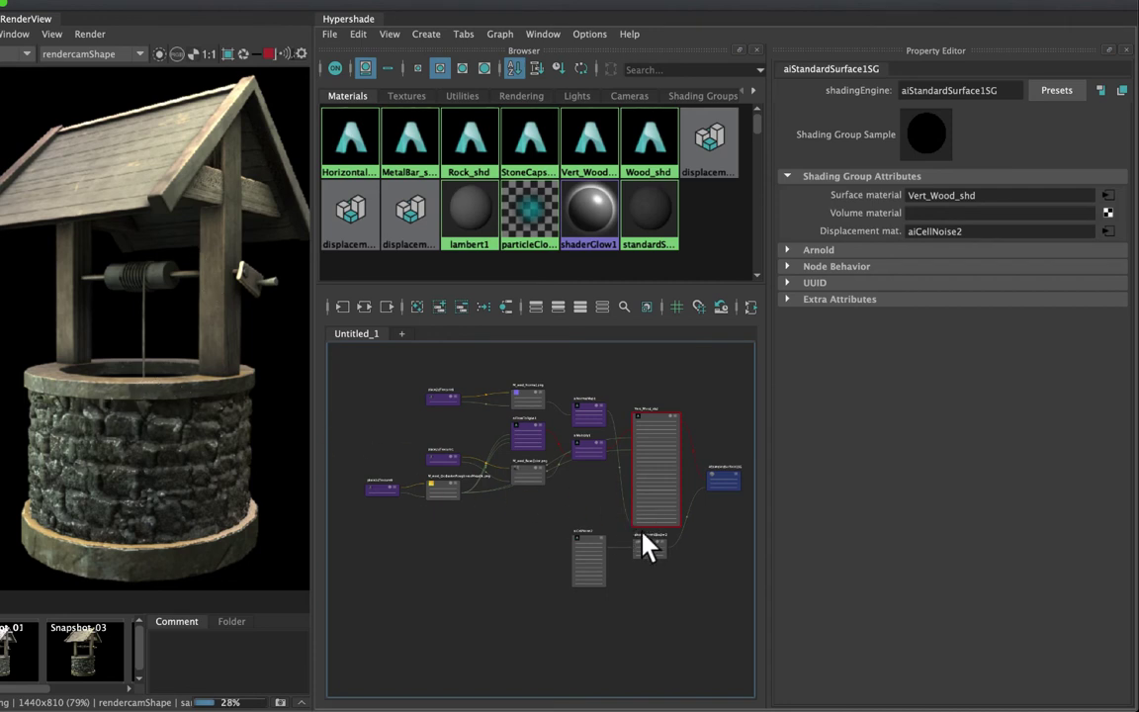
{"action": "middle_click_drag", "start_coordinate": [572, 498], "coordinate": [510, 485], "text": "alt"}
{"action": "mouse_move", "coordinate": [626, 518]}
{"action": "middle_mouse_down", "text": "alt"}
{"action": "mouse_move", "coordinate": [658, 521]}
{"action": "mouse_move", "coordinate": [615, 516]}
{"action": "middle_mouse_up", "text": "alt"}
{"action": "right_click_drag", "start_coordinate": [645, 531], "coordinate": [771, 544], "text": "alt"}
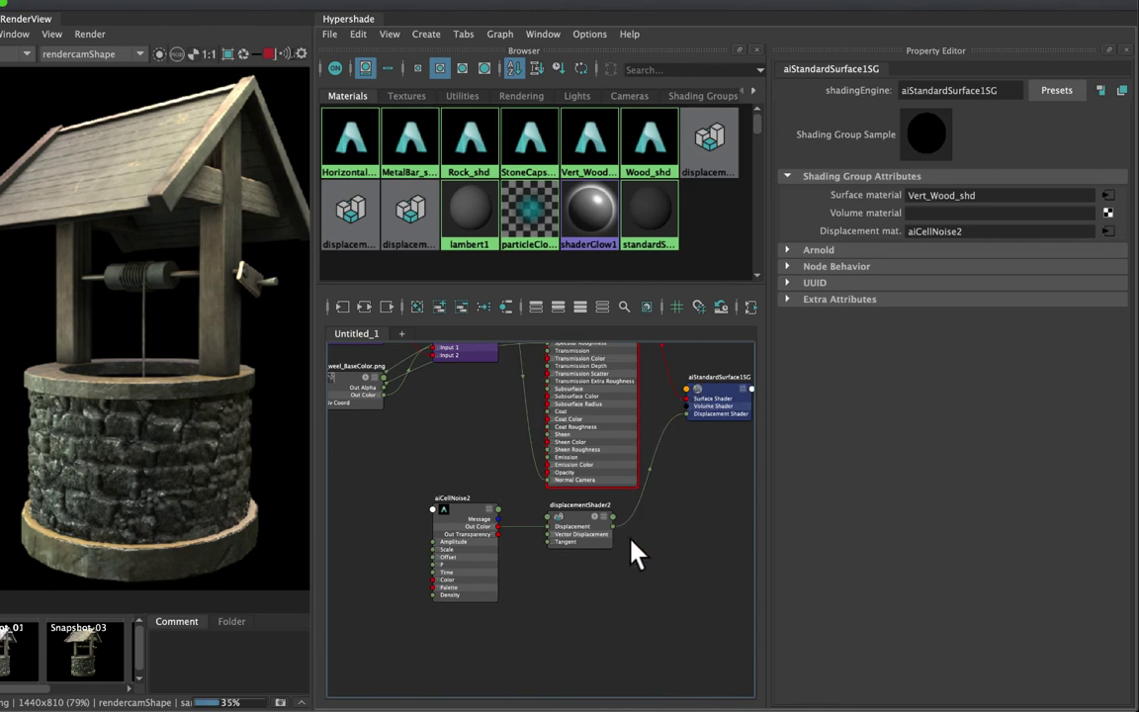
{"action": "mouse_move", "coordinate": [628, 542]}
{"action": "right_mouse_down", "text": "alt"}
{"action": "mouse_move", "coordinate": [704, 538]}
{"action": "mouse_move", "coordinate": [644, 525]}
{"action": "right_mouse_up", "text": "alt"}
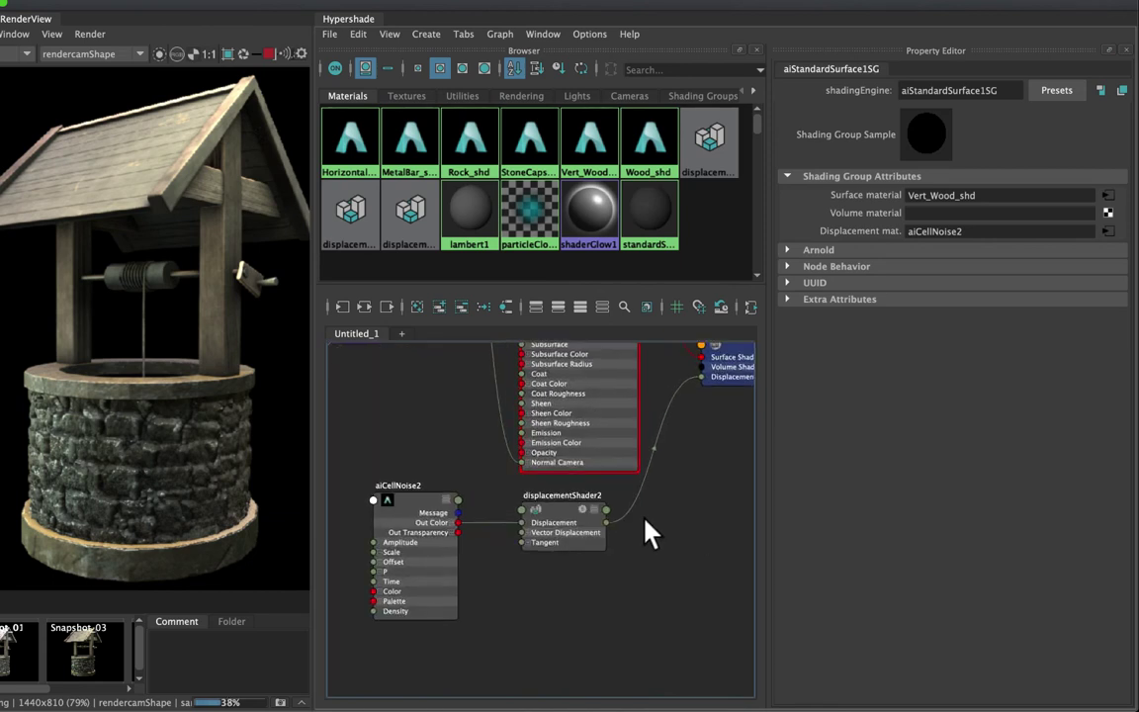
Step: Select the aiCellNoise2 node and isolate it in the Arnold render
{"action": "left_click", "coordinate": [405, 512]}
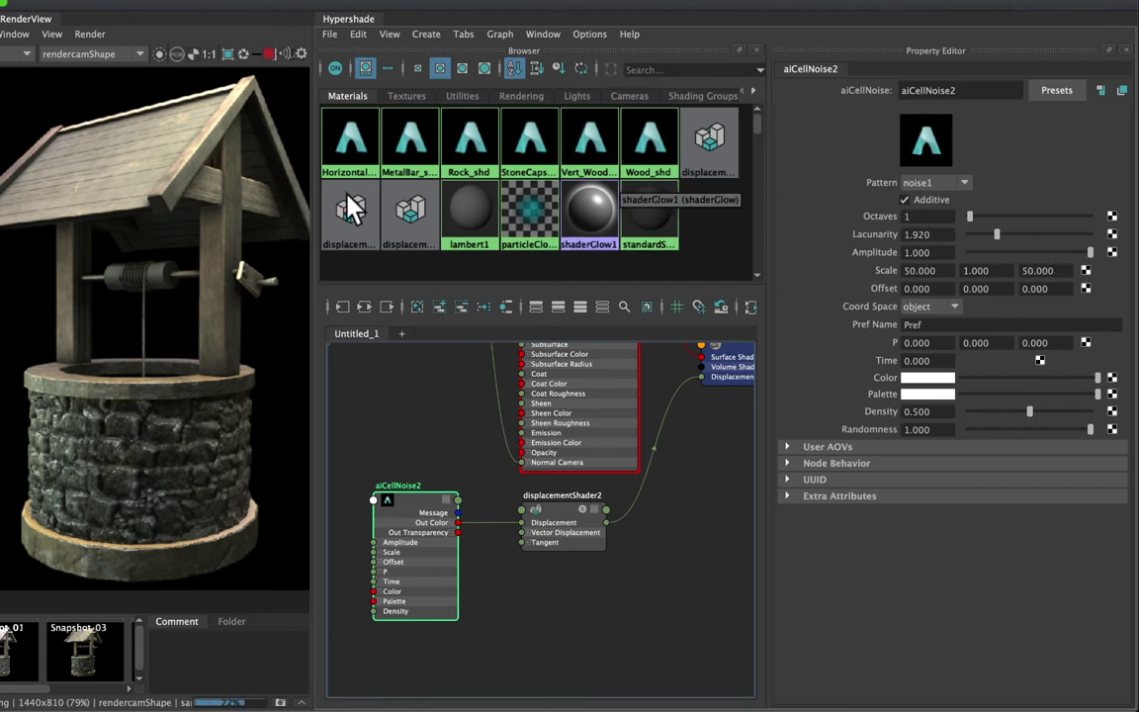
{"action": "left_click", "coordinate": [445, 428]}
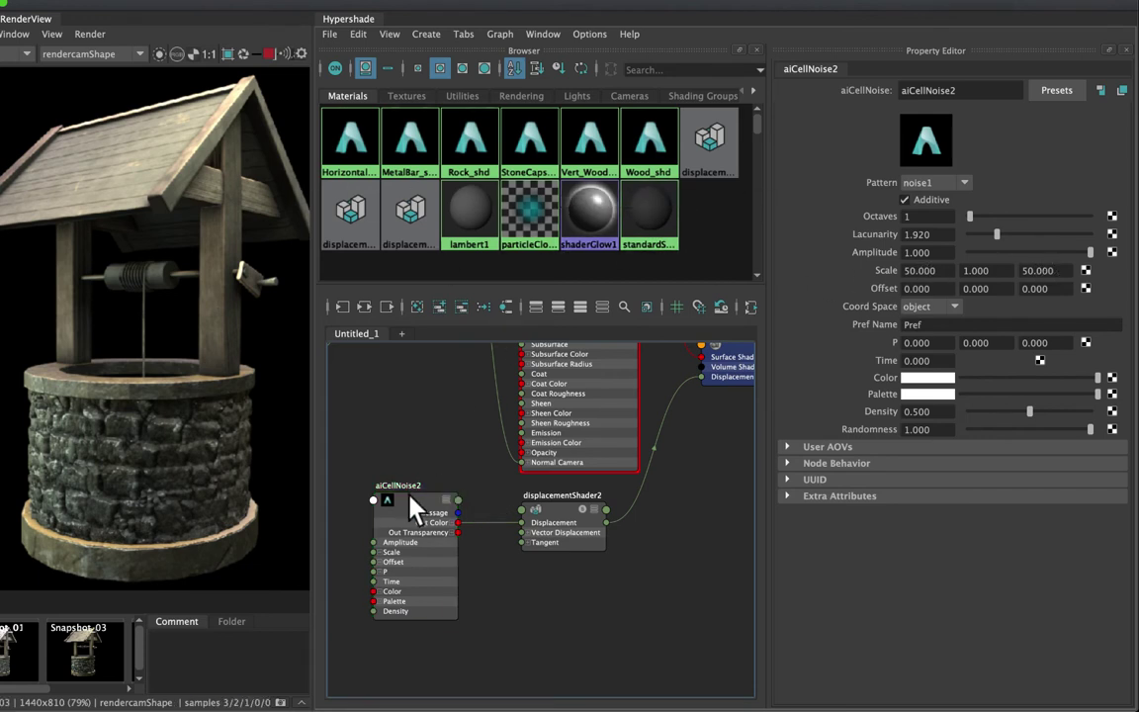
{"action": "left_click_drag", "start_coordinate": [382, 501], "coordinate": [384, 500]}
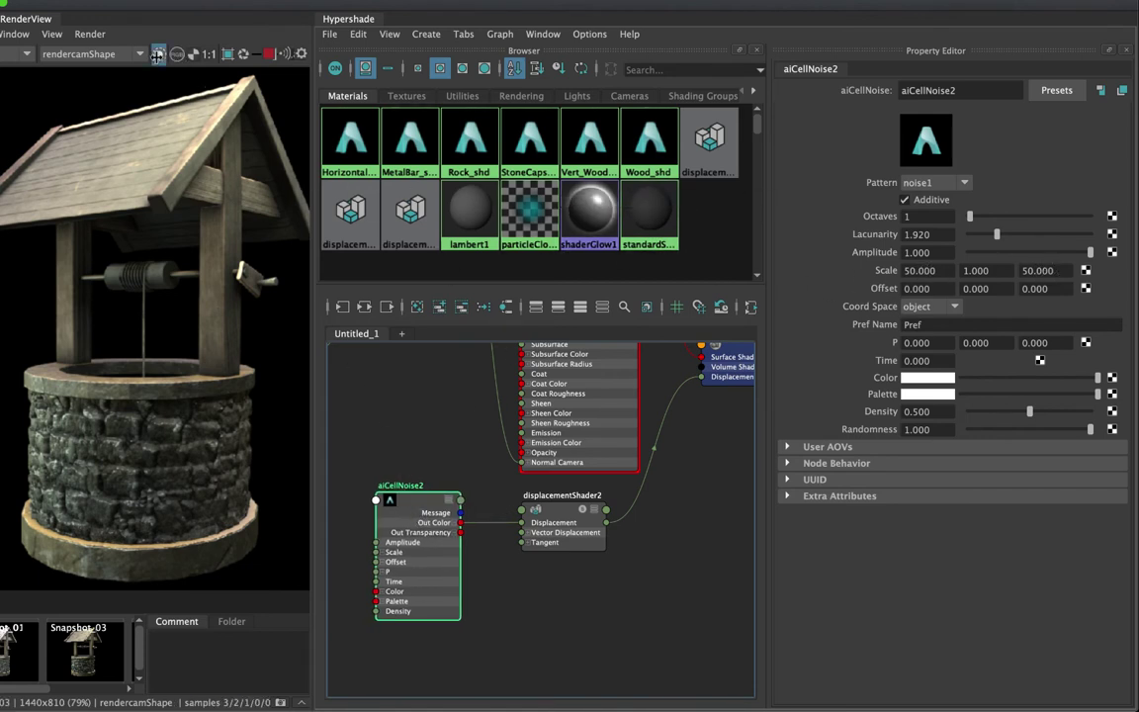
{"action": "left_click", "coordinate": [157, 53]}
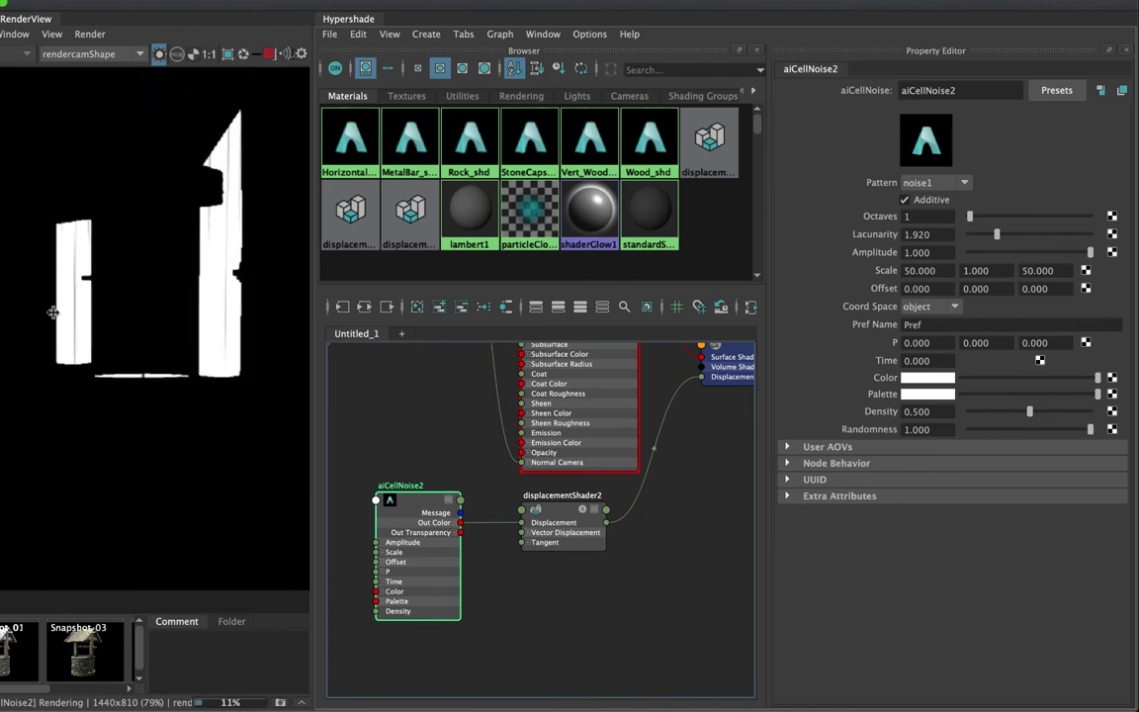
Step: Set aiCellNoise2 Scale X and Z to 200
{"action": "left_click", "coordinate": [835, 270]}
{"action": "type", "text": "200"}
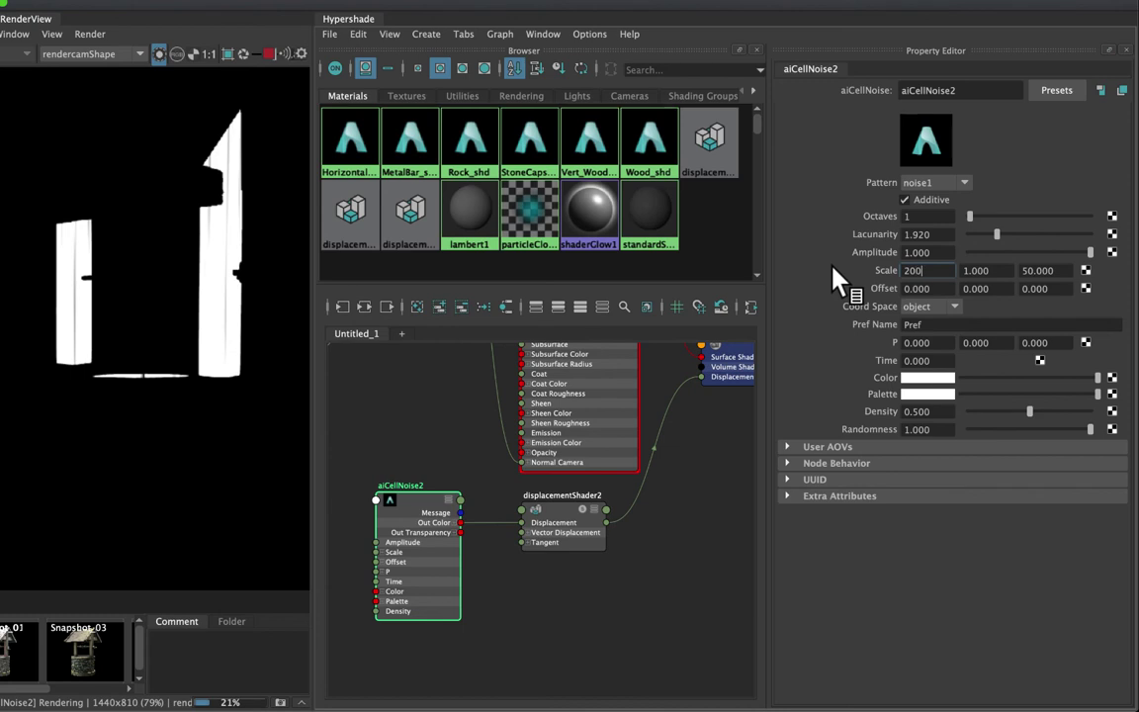
{"action": "key", "text": "Tab"}
{"action": "key", "text": "Tab"}
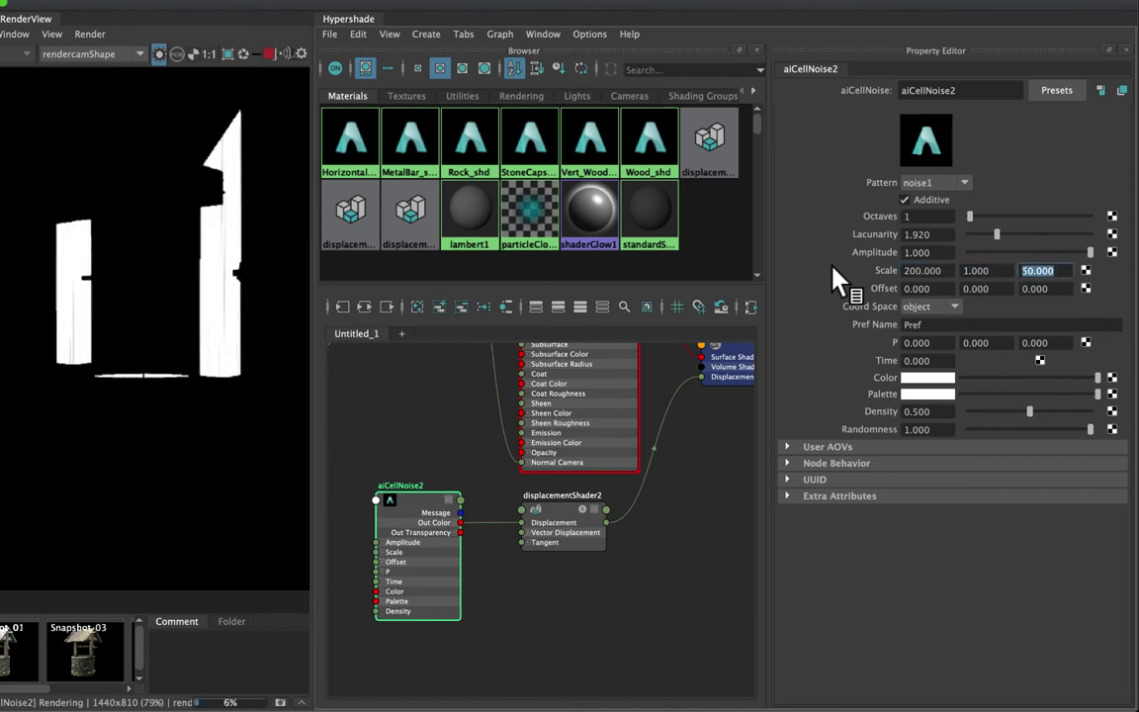
{"action": "type", "text": "200"}
{"action": "key", "text": "Return"}
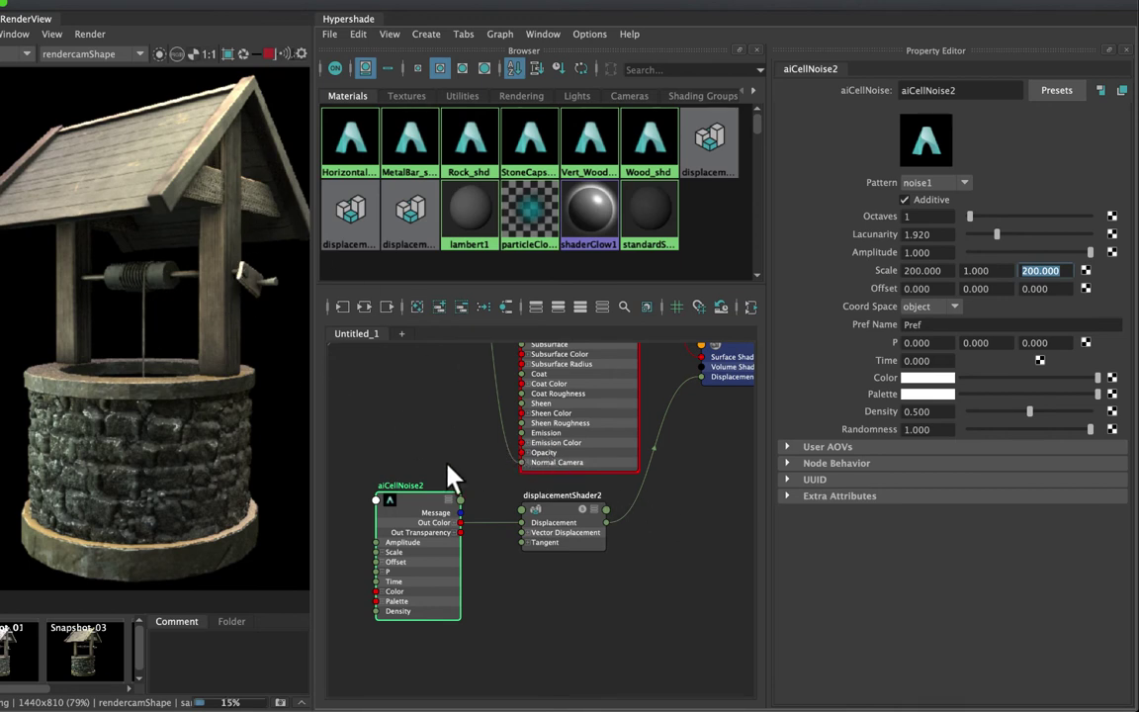
Step: Locate the M_weel_OcclusionRoughnessMetallic file node and expand its Out Color into R, G, B
{"action": "middle_click_drag", "start_coordinate": [450, 477], "coordinate": [596, 567], "text": "alt"}
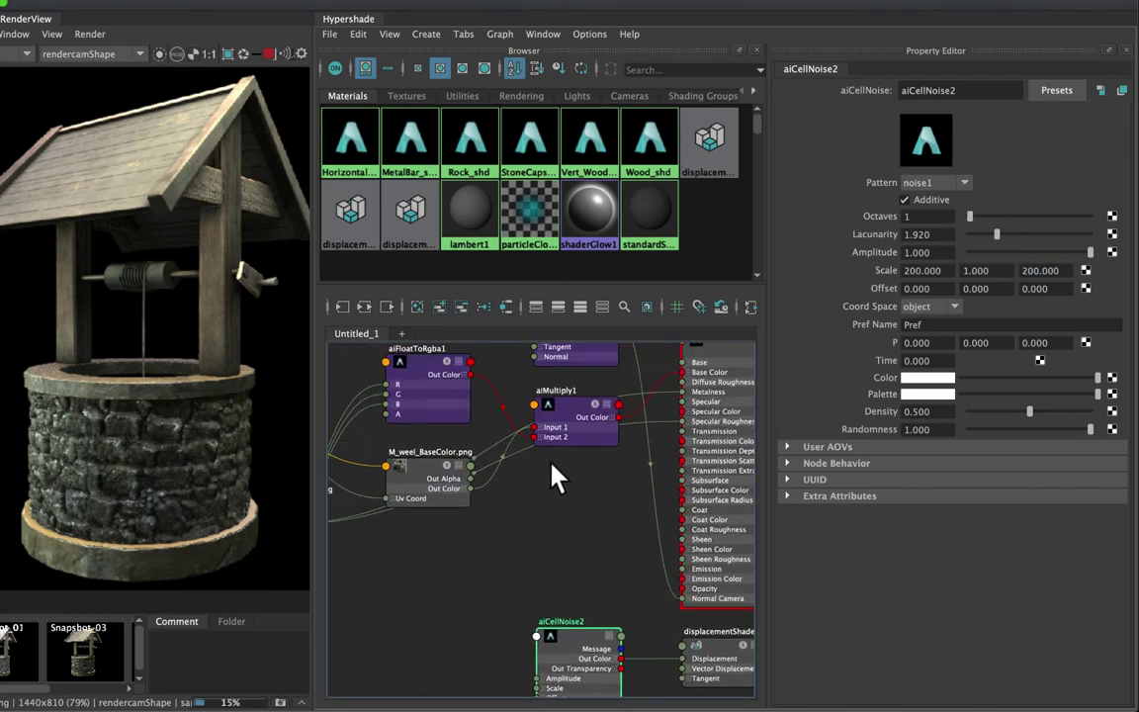
{"action": "middle_click_drag", "start_coordinate": [553, 467], "coordinate": [689, 524], "text": "alt"}
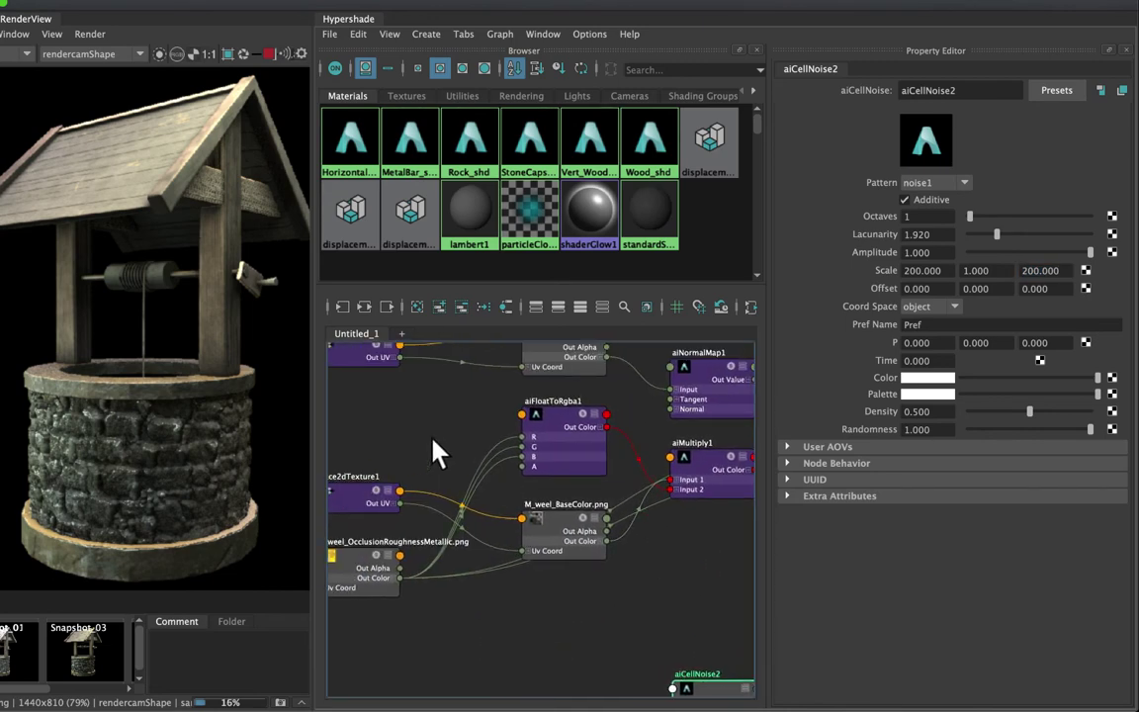
{"action": "middle_click_drag", "start_coordinate": [435, 435], "coordinate": [490, 432], "text": "alt"}
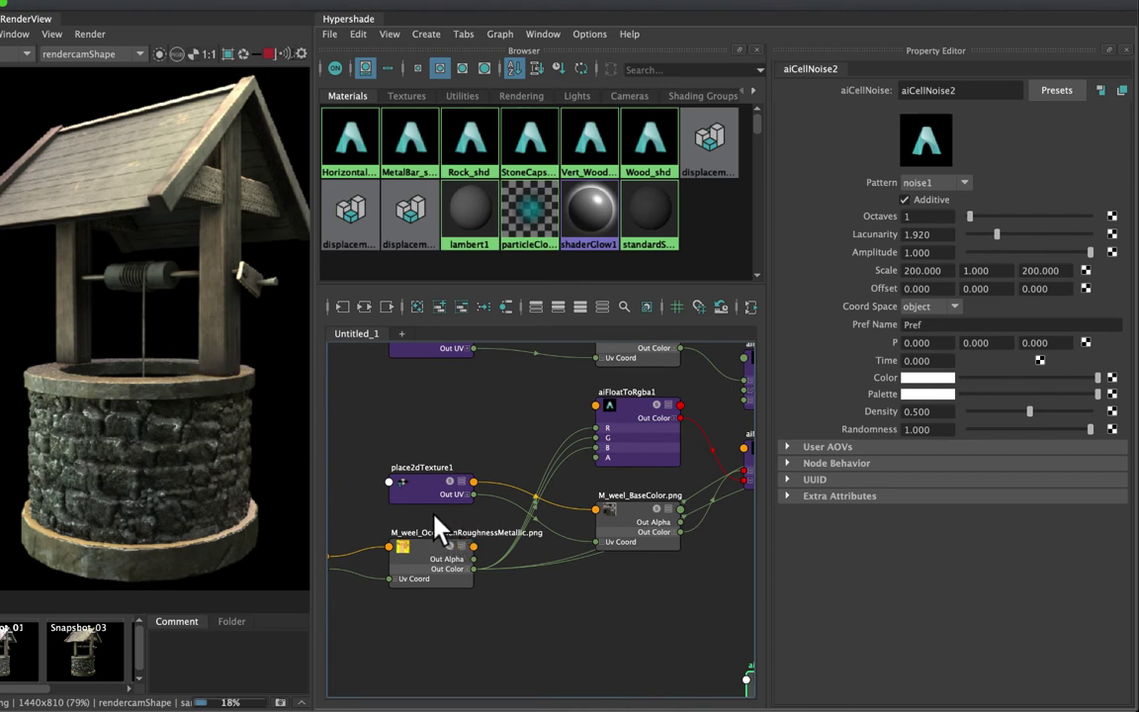
{"action": "middle_click_drag", "start_coordinate": [446, 534], "coordinate": [505, 499], "text": "alt"}
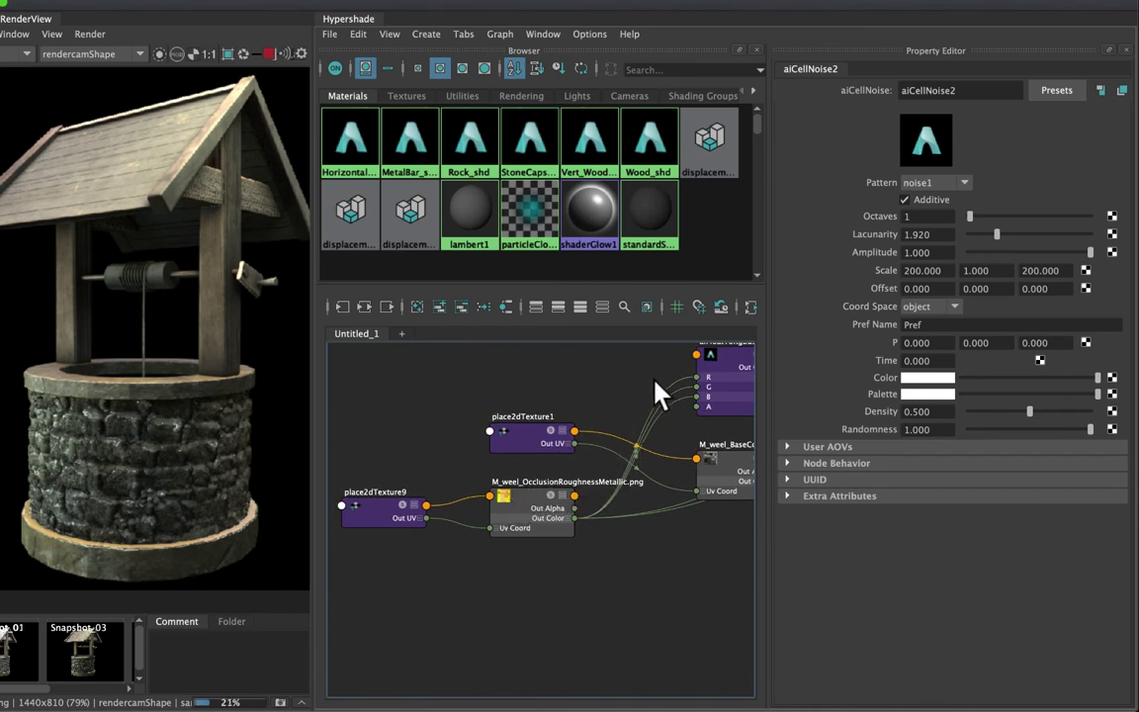
{"action": "middle_click_drag", "start_coordinate": [652, 391], "coordinate": [464, 465], "text": "alt"}
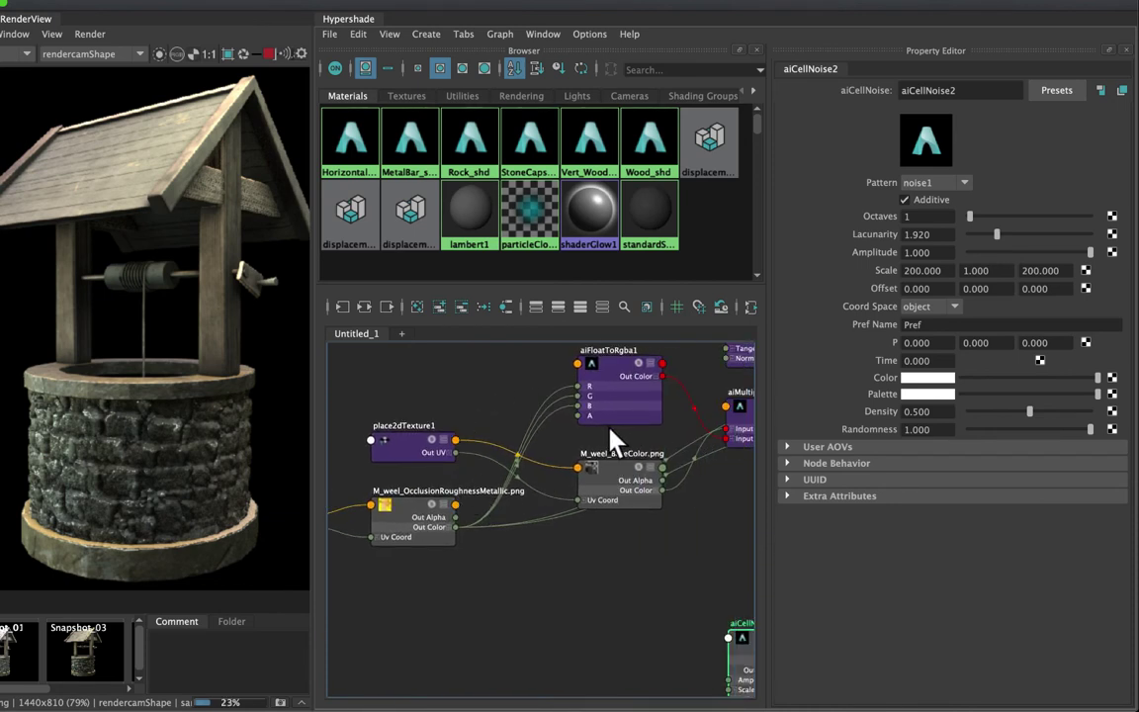
{"action": "middle_click_drag", "start_coordinate": [613, 440], "coordinate": [430, 461], "text": "alt"}
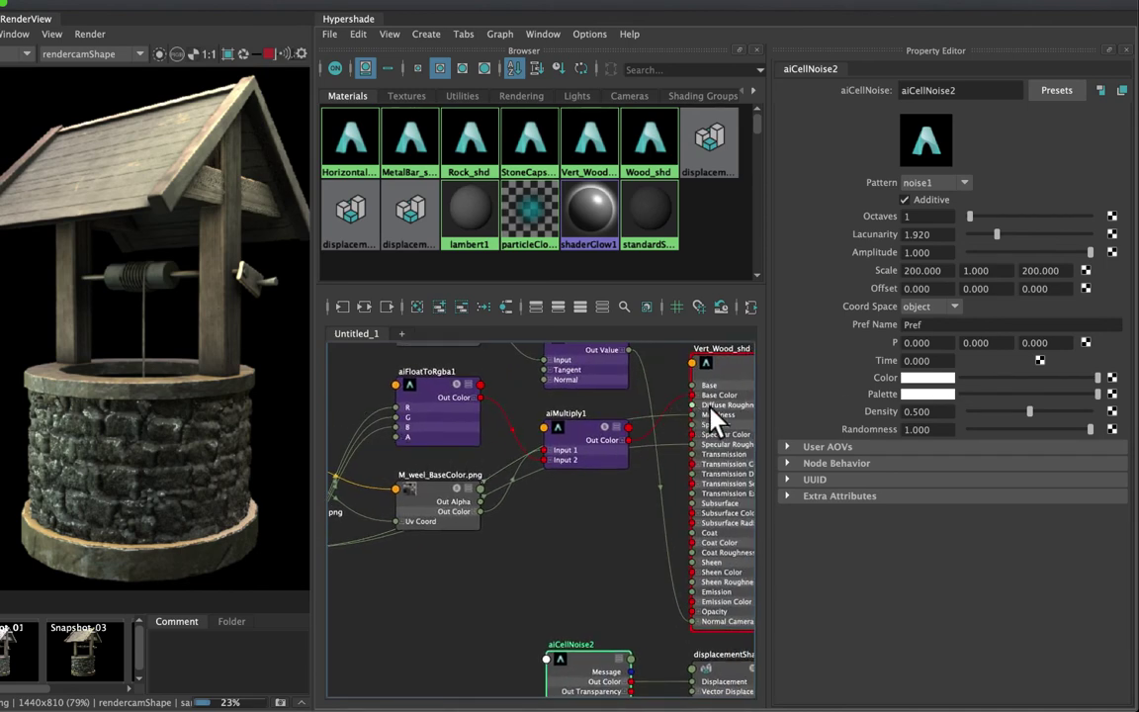
{"action": "middle_click_drag", "start_coordinate": [401, 585], "coordinate": [580, 559], "text": "alt"}
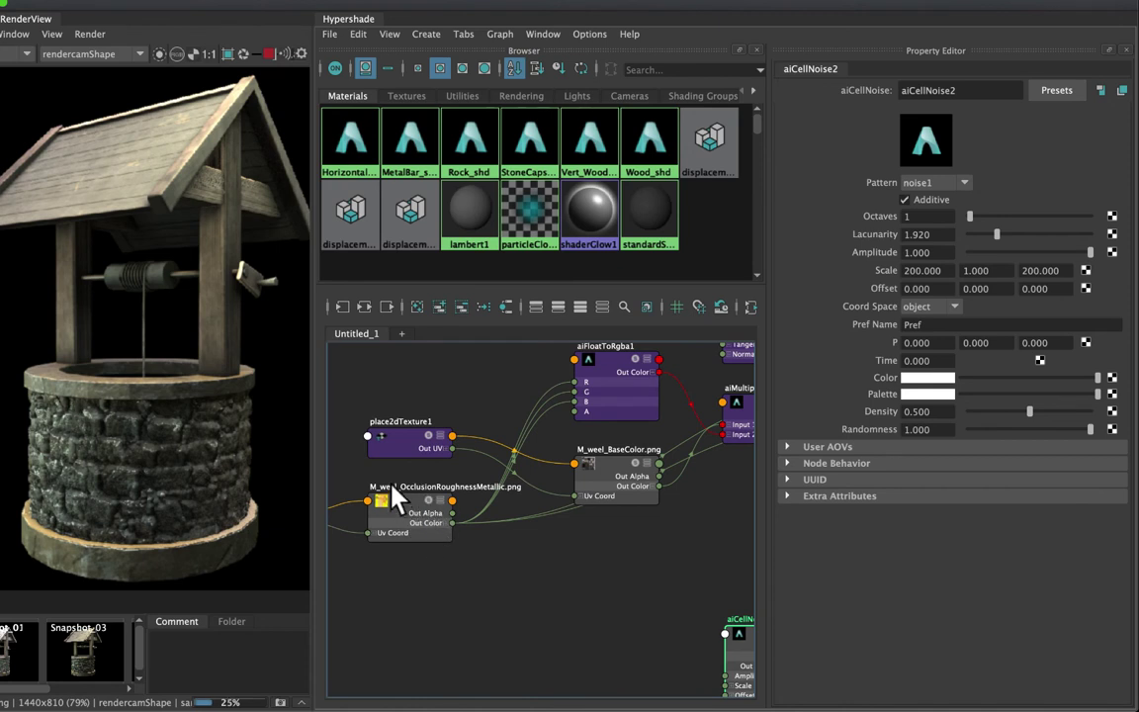
{"action": "left_click", "coordinate": [442, 525]}
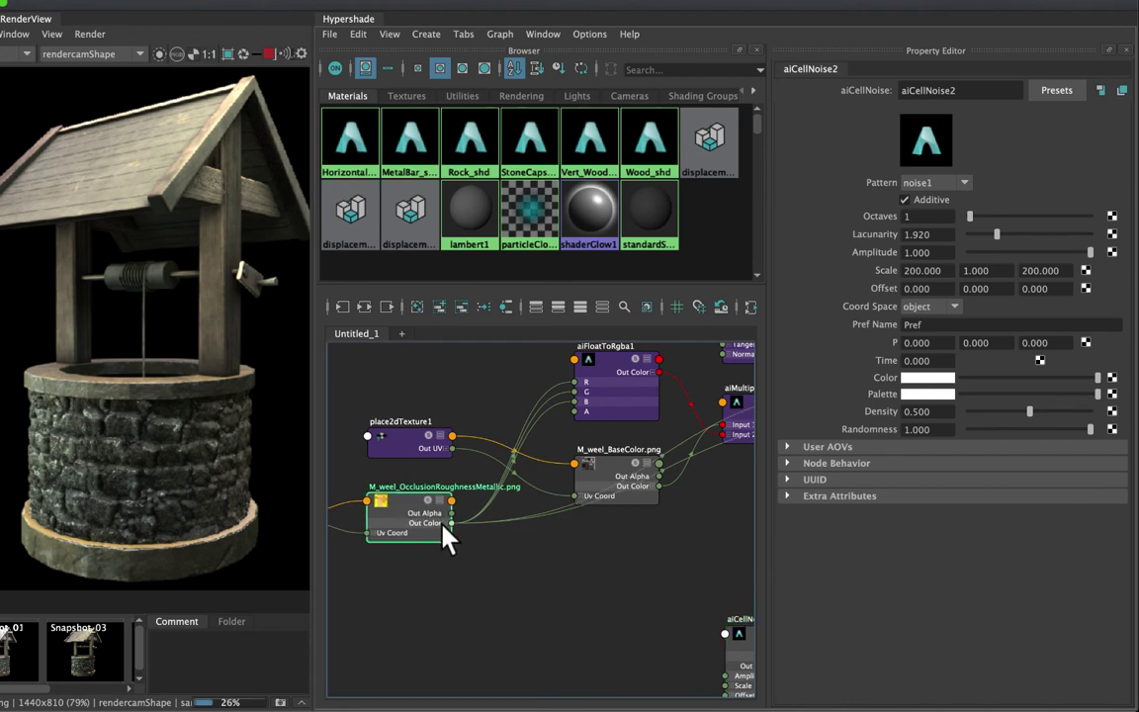
{"action": "left_click", "coordinate": [445, 525]}
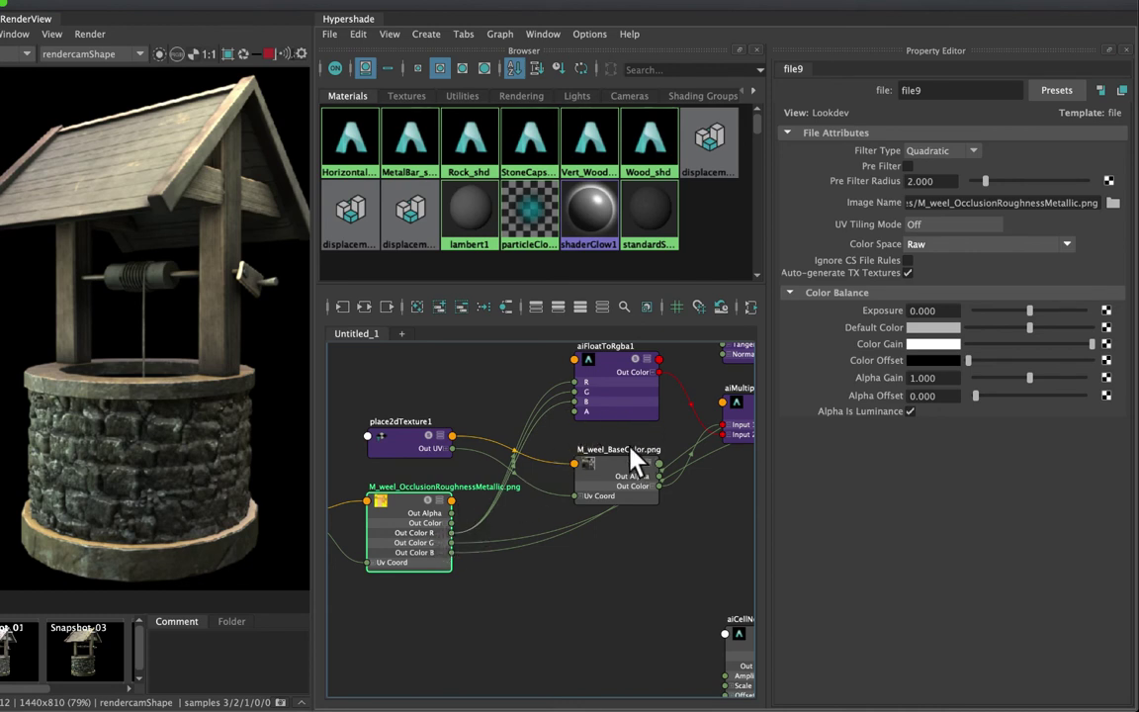
Step: Pan the node graph past aiNormalMap1 and aiCellNoise2 to the Vert_Wood_shd node
{"action": "middle_click_drag", "start_coordinate": [630, 460], "coordinate": [577, 445], "text": "alt"}
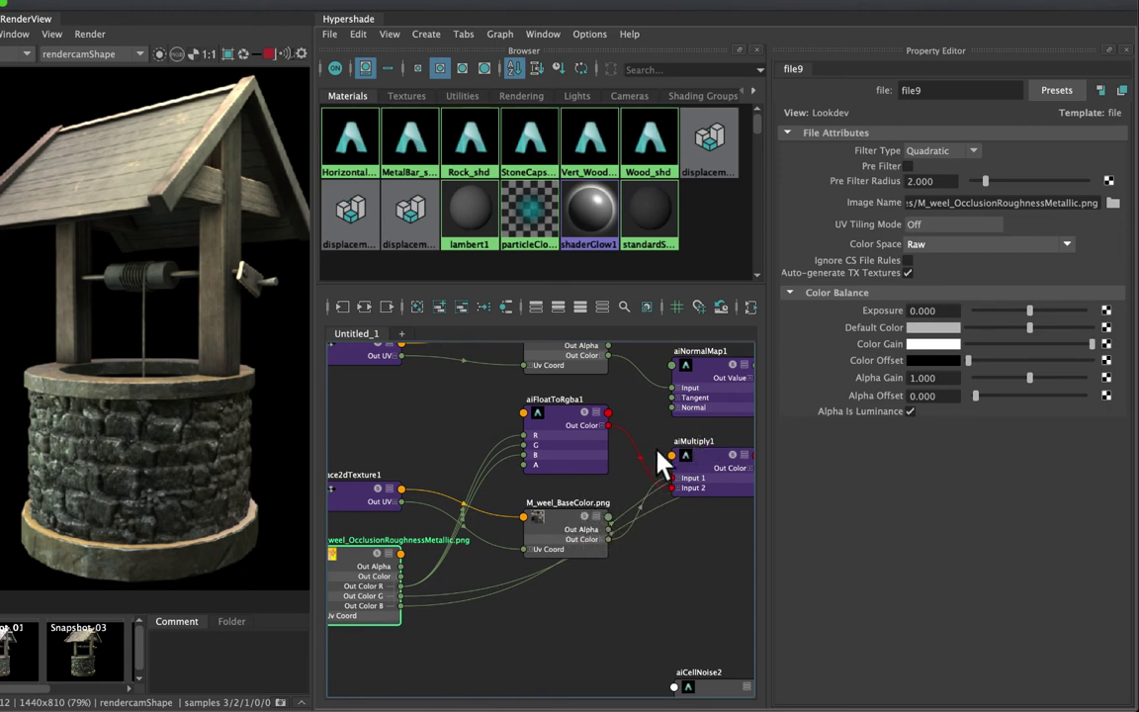
{"action": "middle_click_drag", "start_coordinate": [668, 446], "coordinate": [590, 467], "text": "alt"}
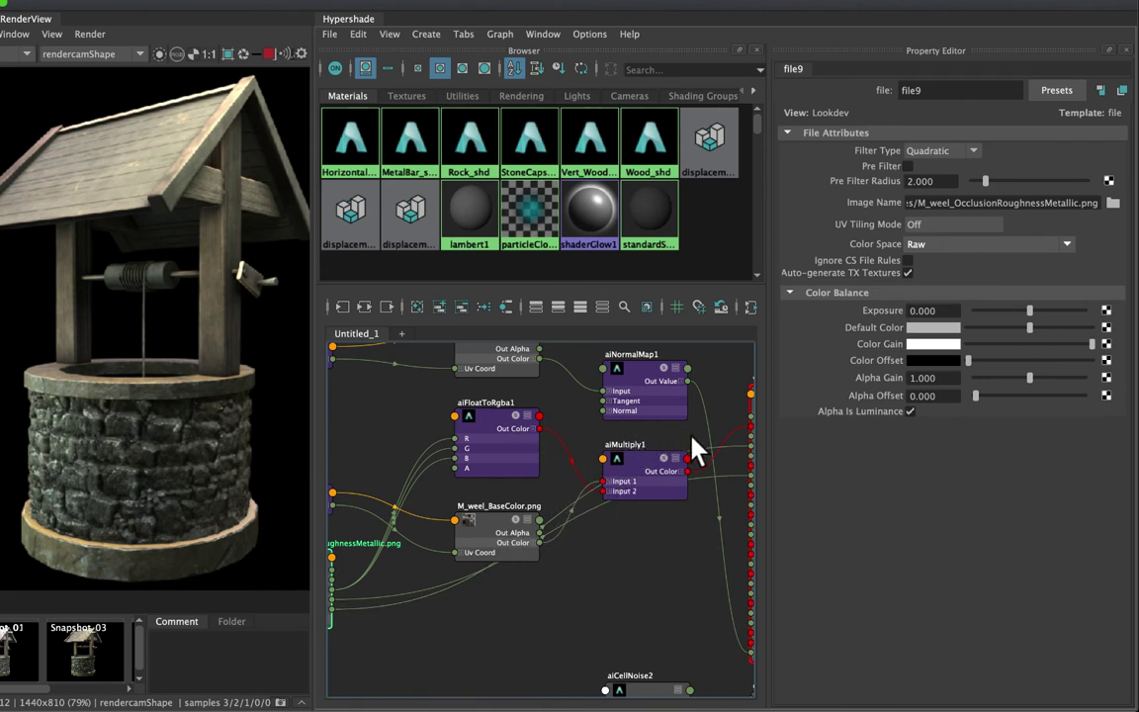
{"action": "middle_click_drag", "start_coordinate": [695, 450], "coordinate": [629, 449], "text": "alt"}
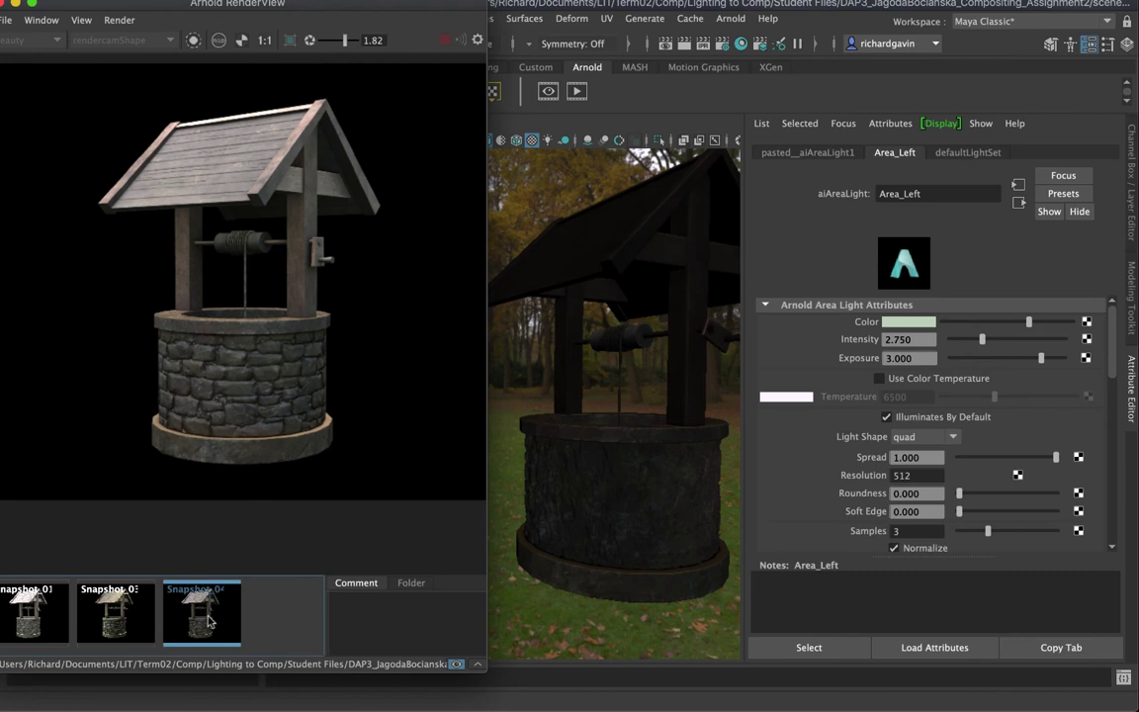
Step: Flip between the live well render and Snapshot 04 several times, ending on the live render
{"action": "left_click", "coordinate": [203, 613]}
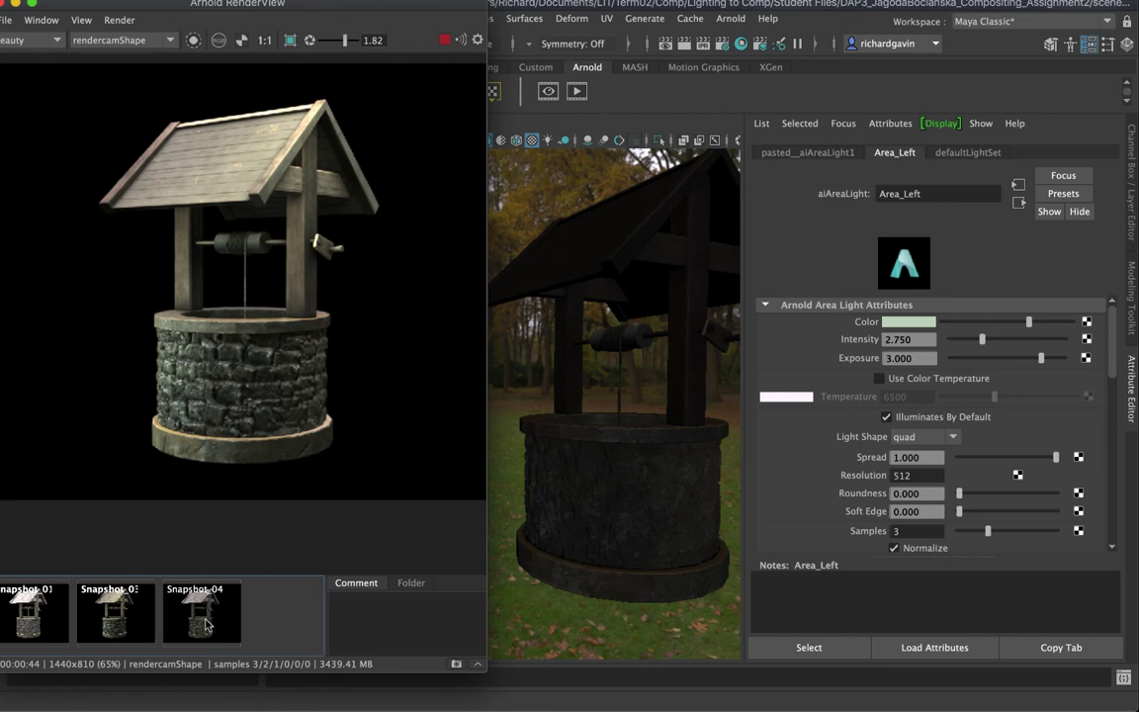
{"action": "left_click", "coordinate": [203, 625]}
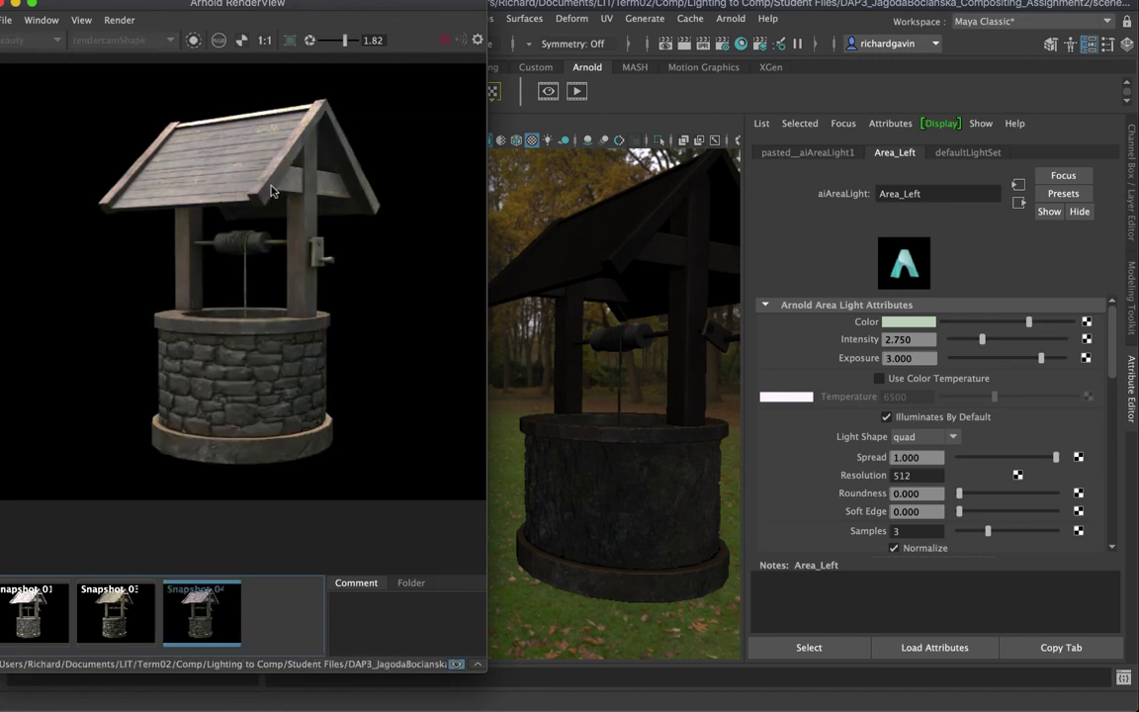
{"action": "left_click", "coordinate": [191, 590]}
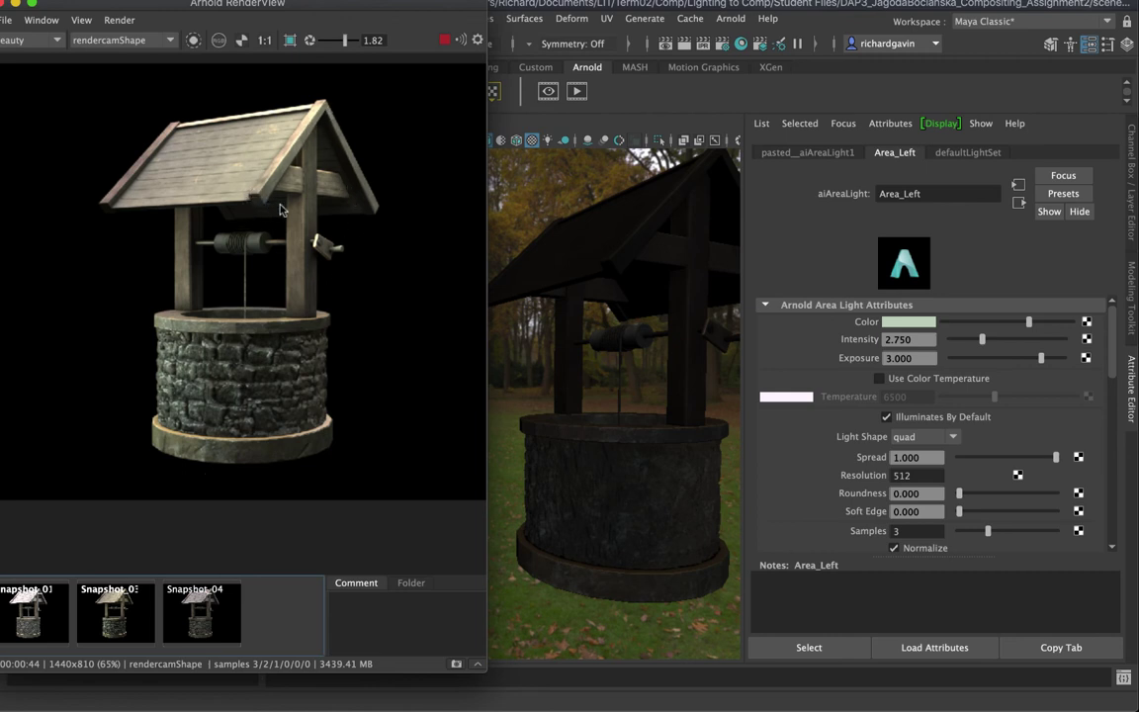
{"action": "left_click", "coordinate": [222, 609]}
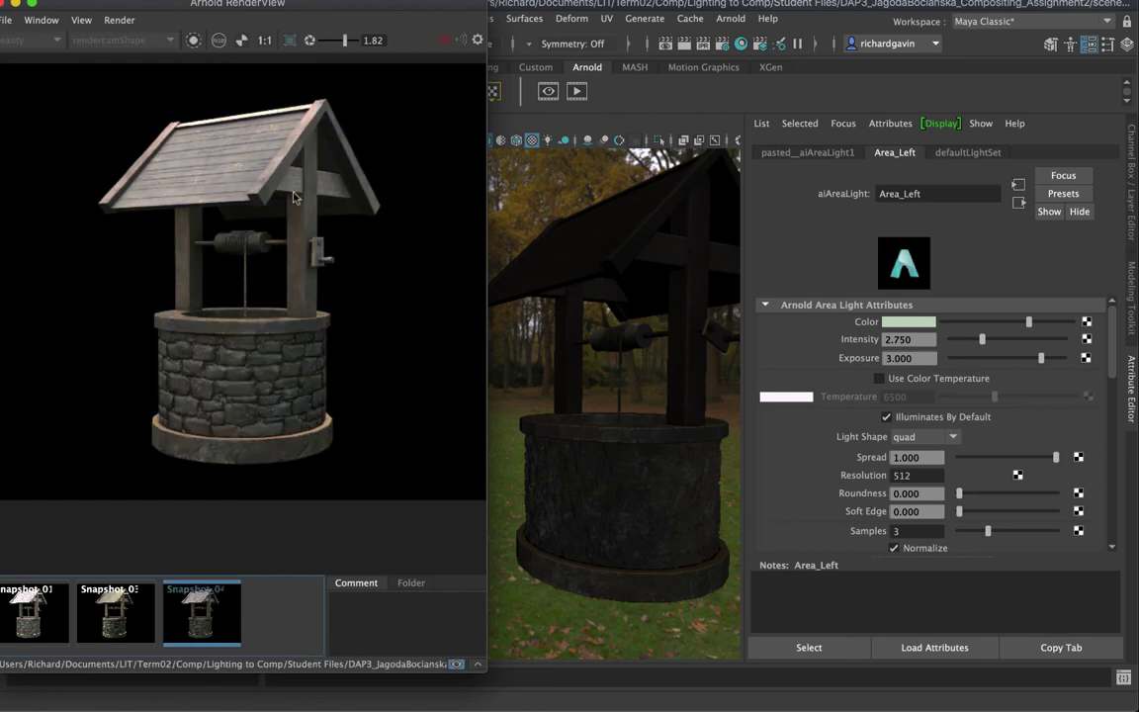
{"action": "left_click", "coordinate": [182, 509]}
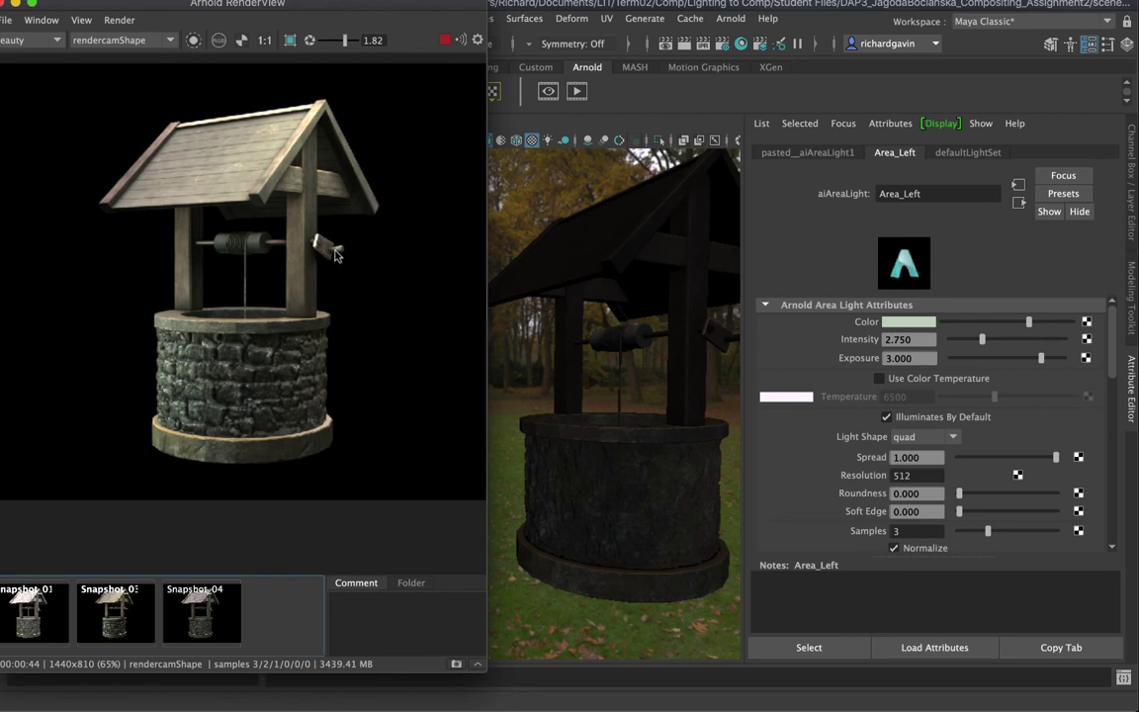
Step: Select the crank cylinder in the render and compare Snapshot 04 with the live mossy-stone render
{"action": "left_click", "coordinate": [236, 245]}
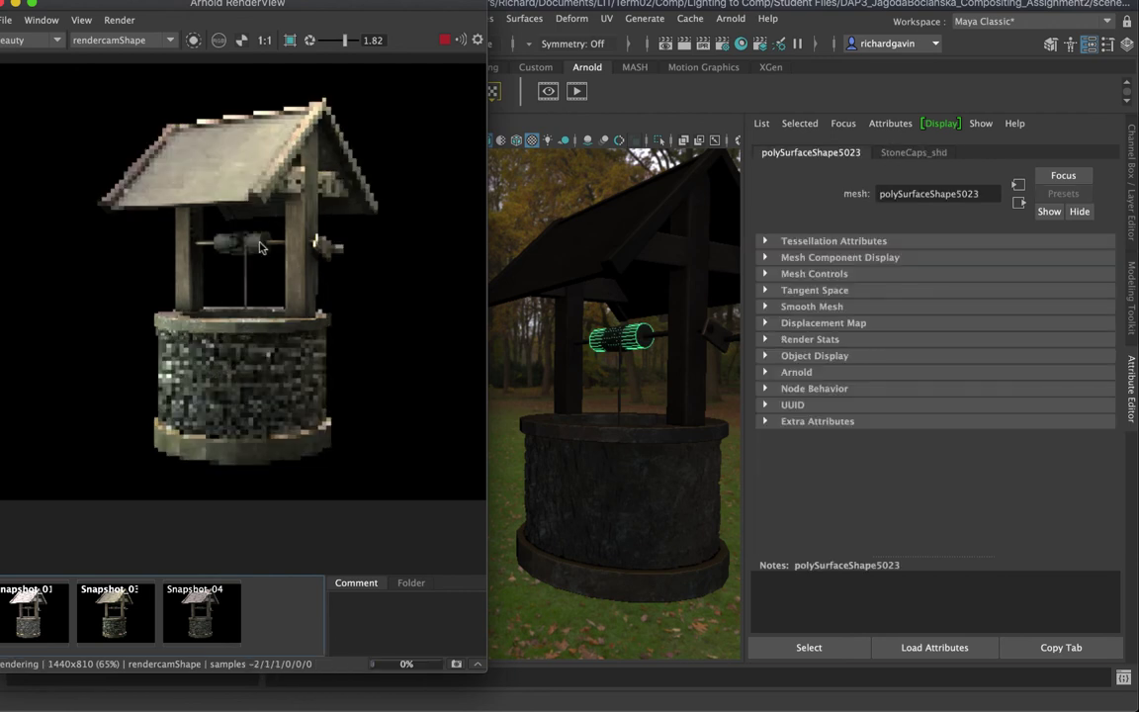
{"action": "left_click", "coordinate": [183, 620]}
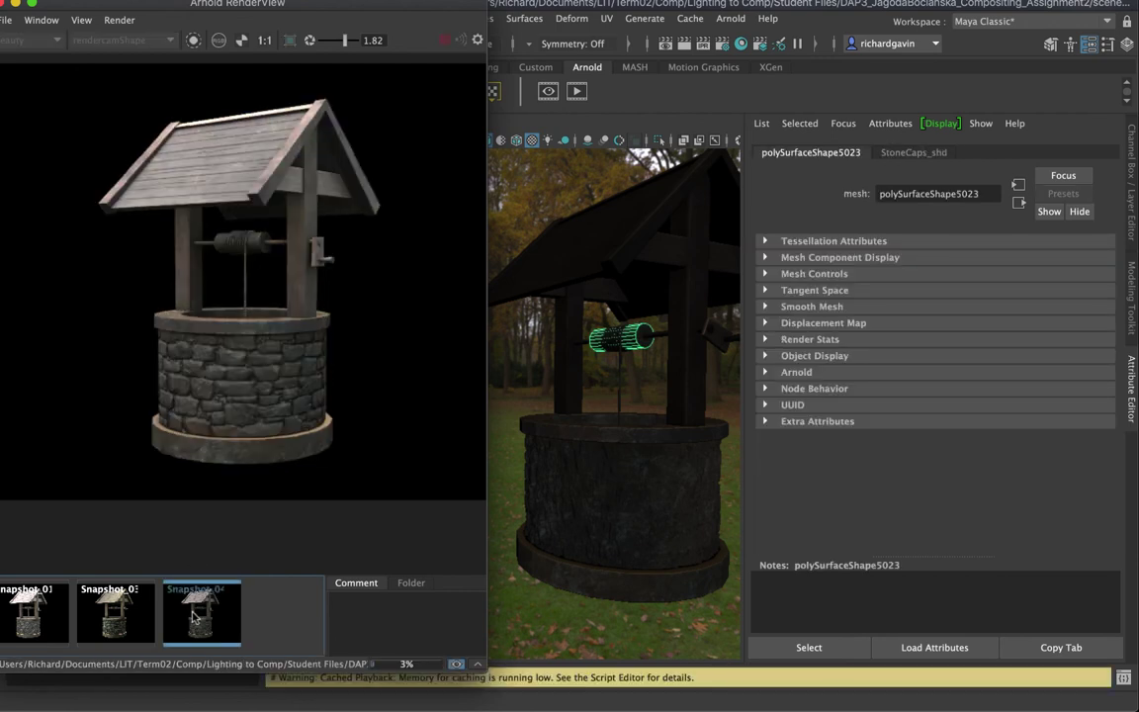
{"action": "left_click", "coordinate": [195, 618]}
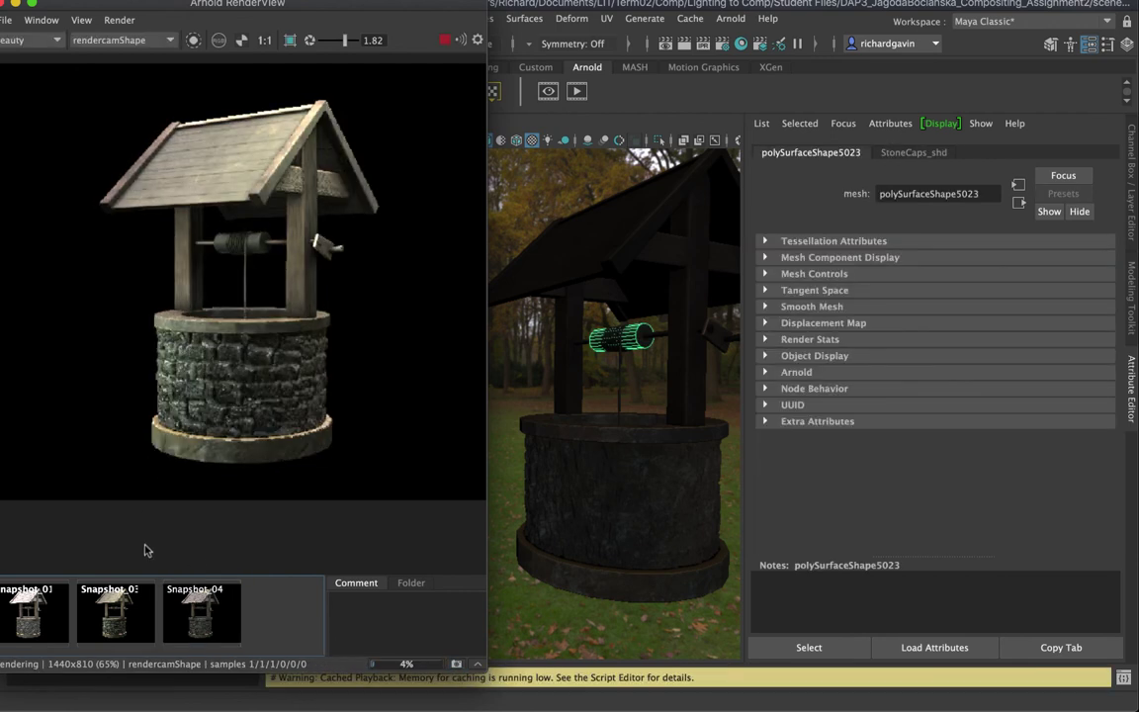
Step: Alternate between Snapshots 03 and 04, ending on Snapshot 03
{"action": "left_click", "coordinate": [114, 605]}
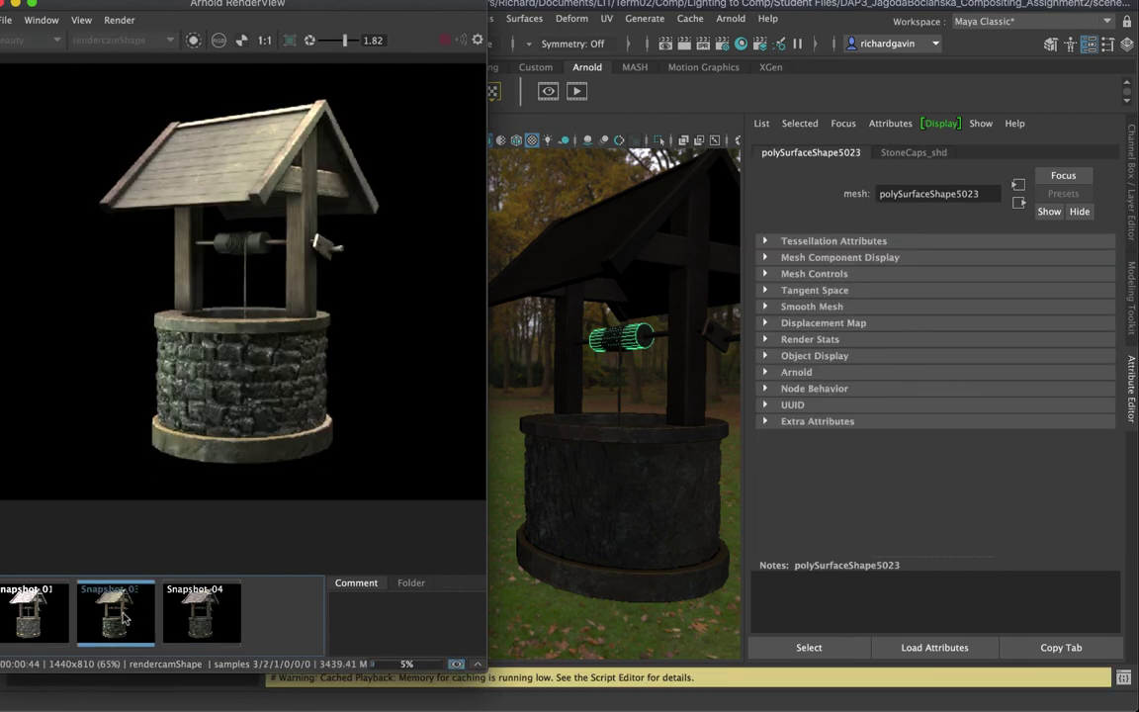
{"action": "left_click", "coordinate": [203, 608]}
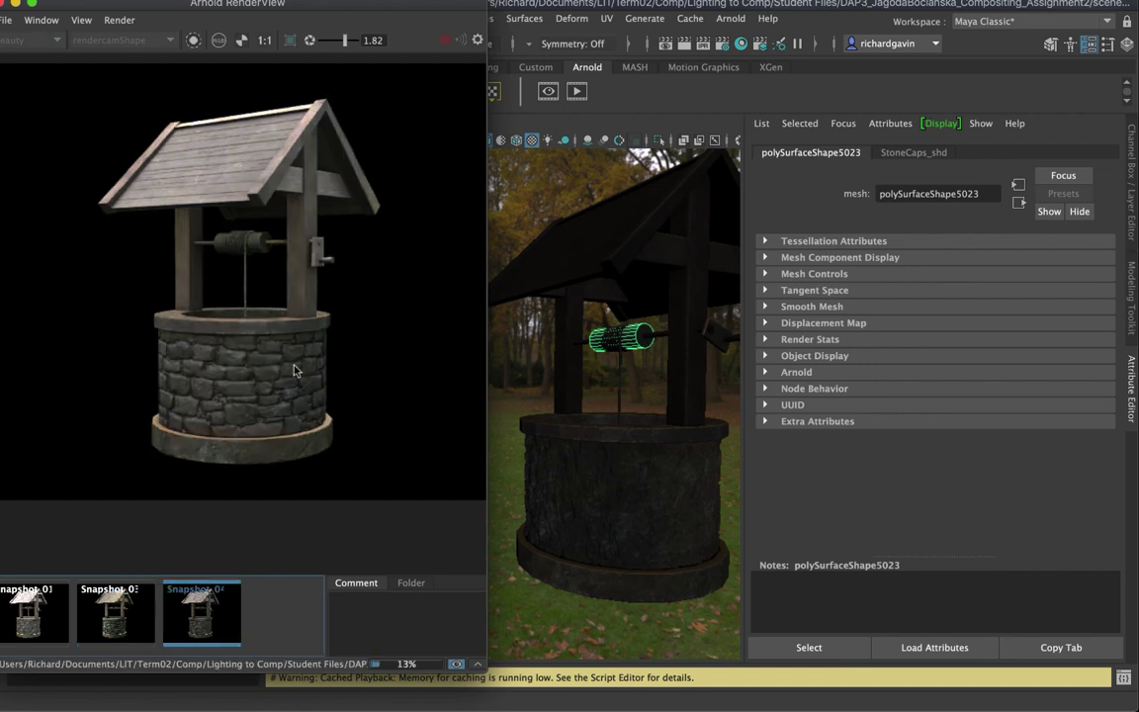
{"action": "left_click", "coordinate": [145, 601]}
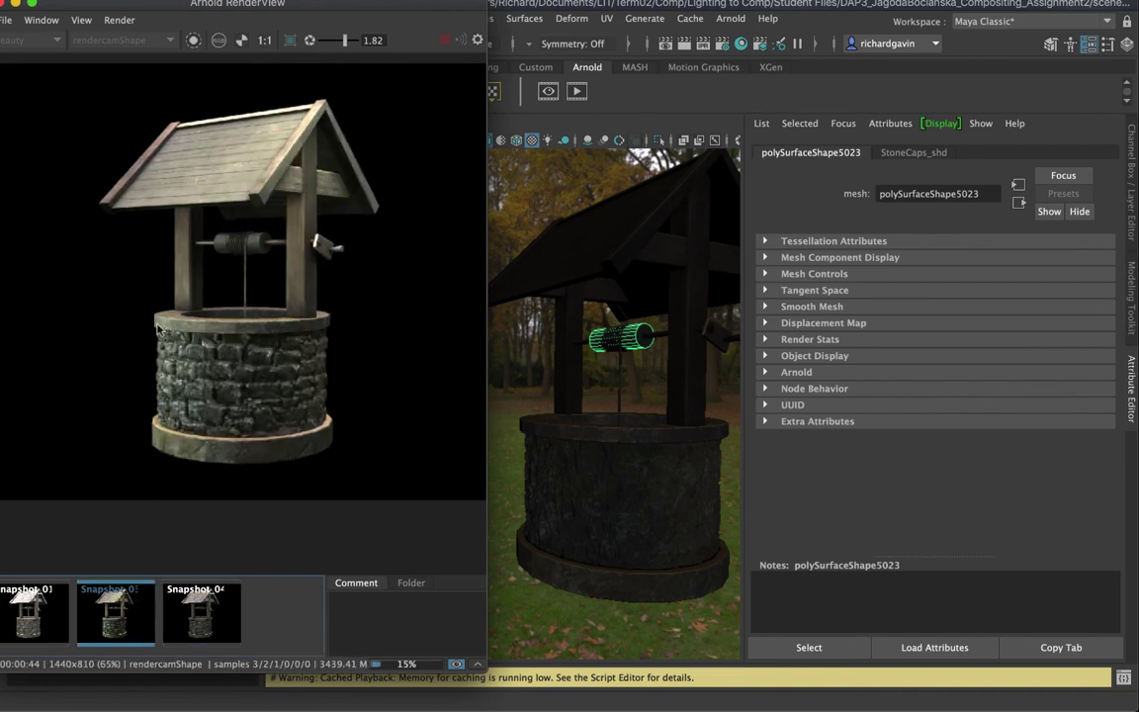
{"action": "left_click", "coordinate": [188, 615]}
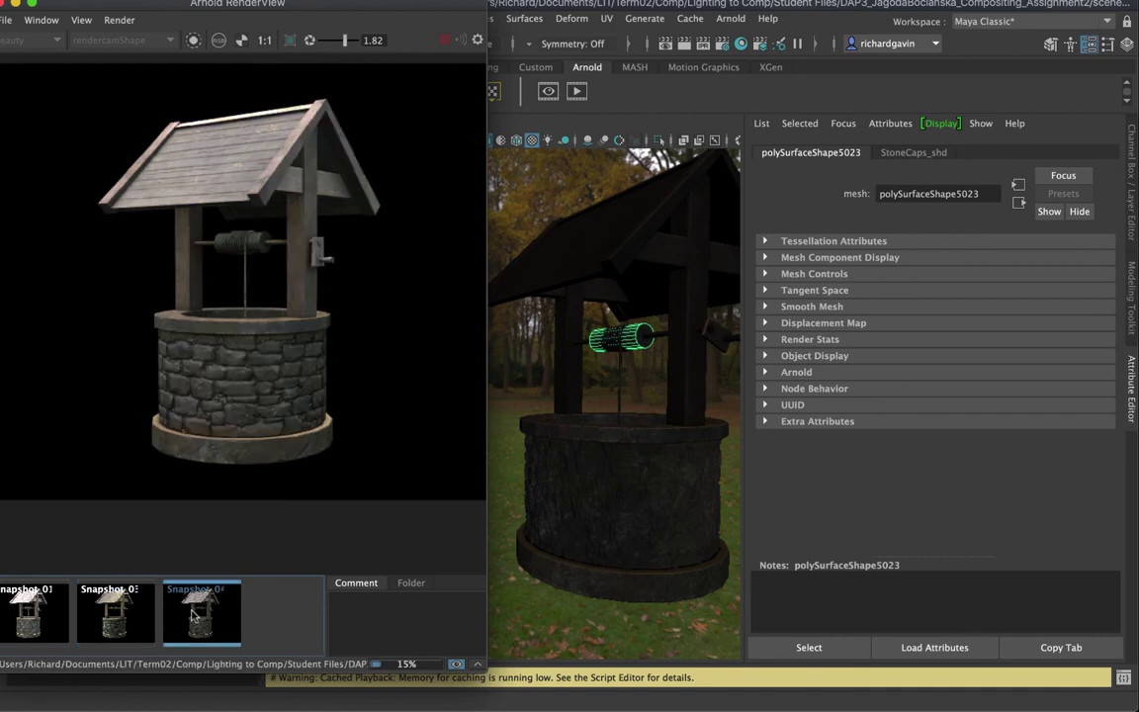
{"action": "key", "text": "Left"}
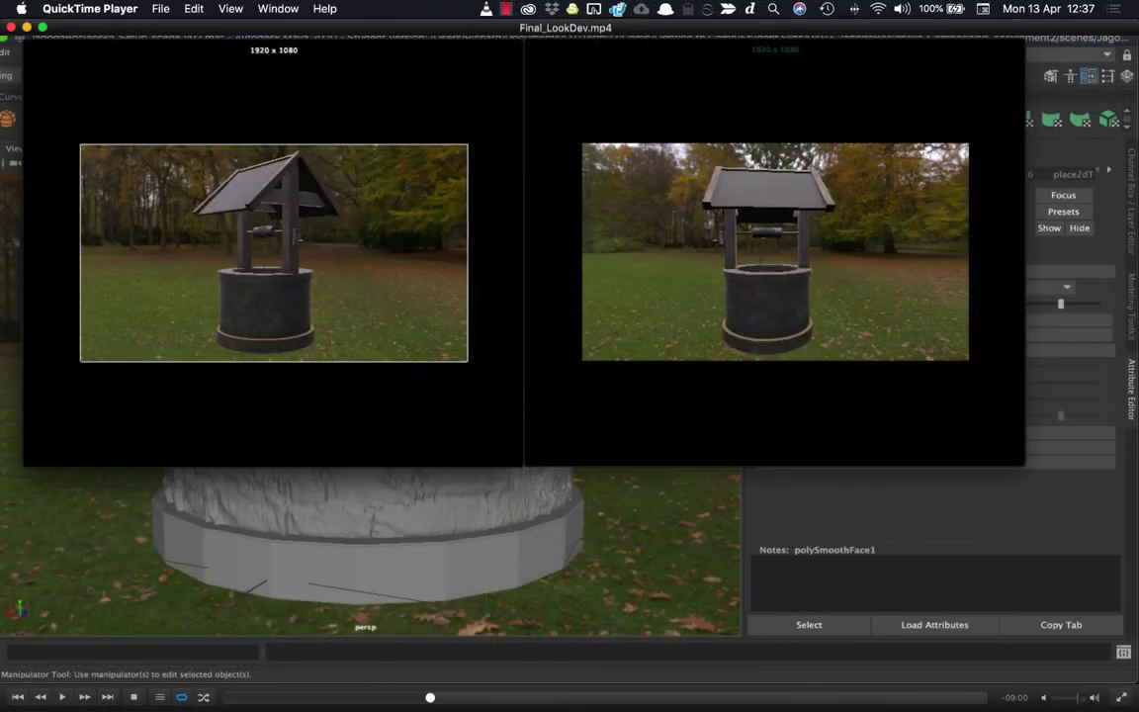
{"action": "mouse_move", "coordinate": [273, 109]}
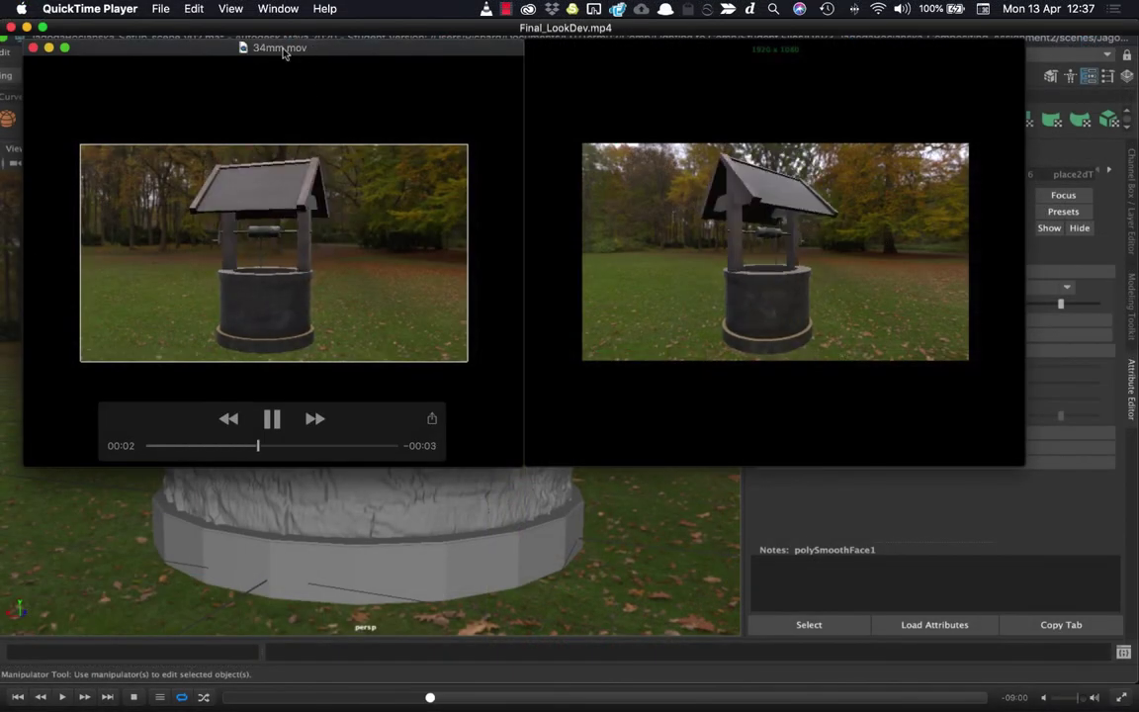
{"action": "mouse_move", "coordinate": [732, 66]}
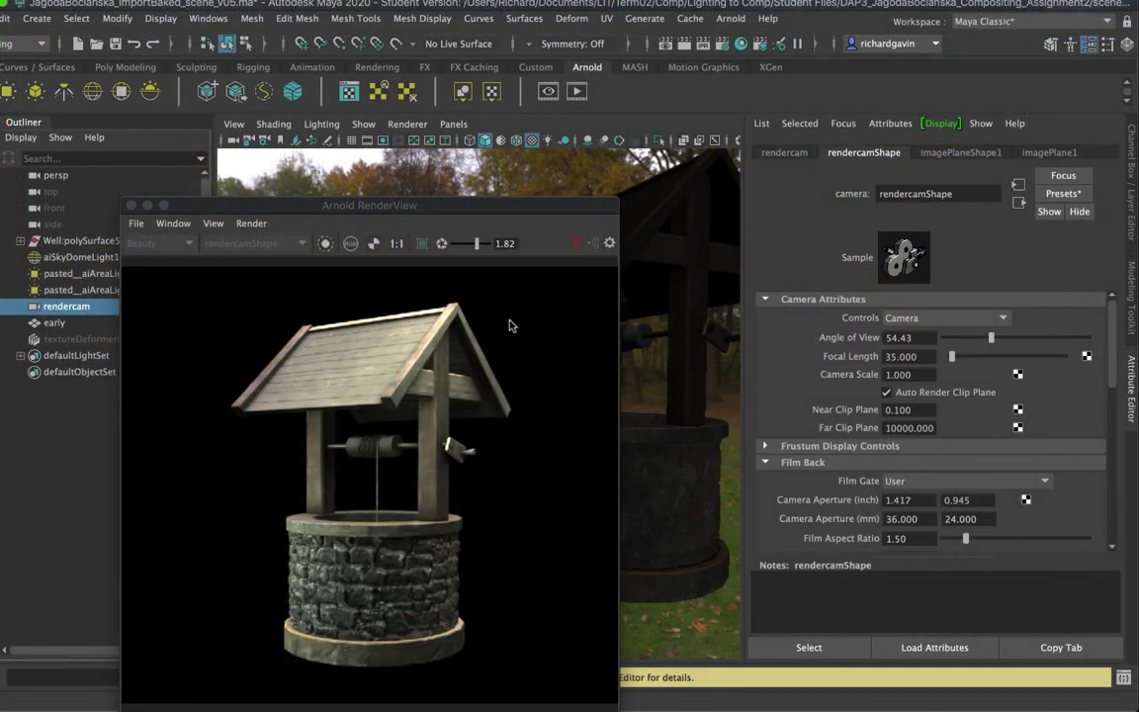
Step: Return Arnold RenderView to the live render and store it as Snapshot 05
{"action": "left_click", "coordinate": [502, 210]}
{"action": "left_click_drag", "start_coordinate": [502, 211], "coordinate": [435, 42]}
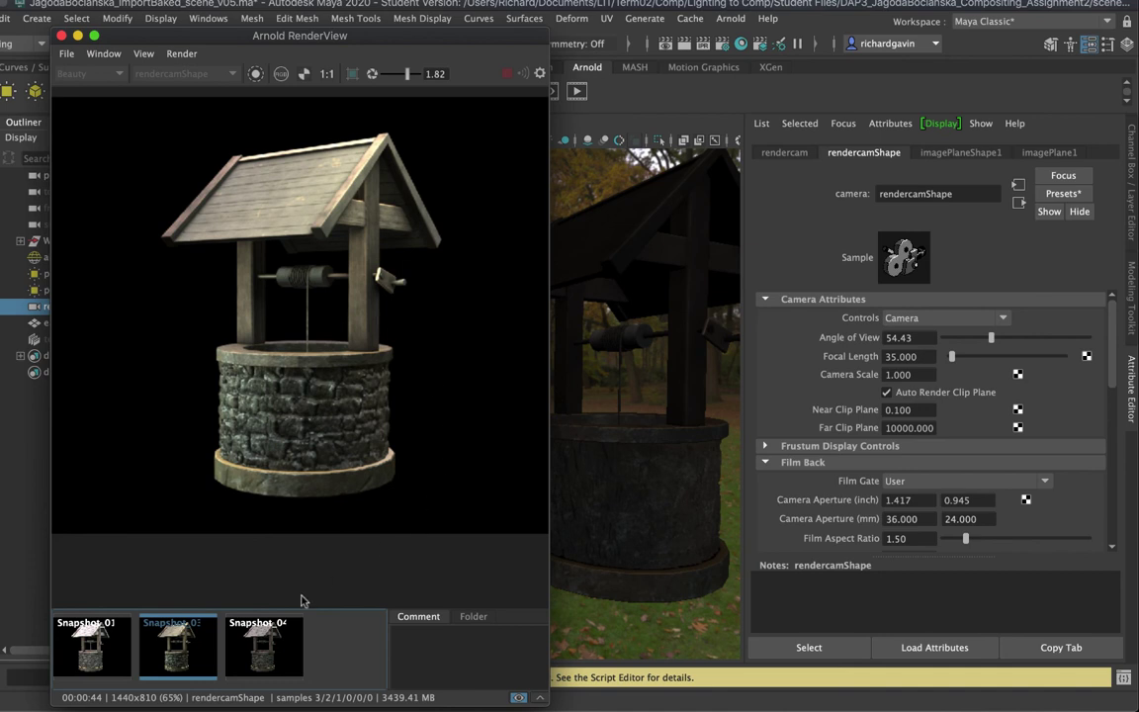
{"action": "left_click", "coordinate": [176, 644]}
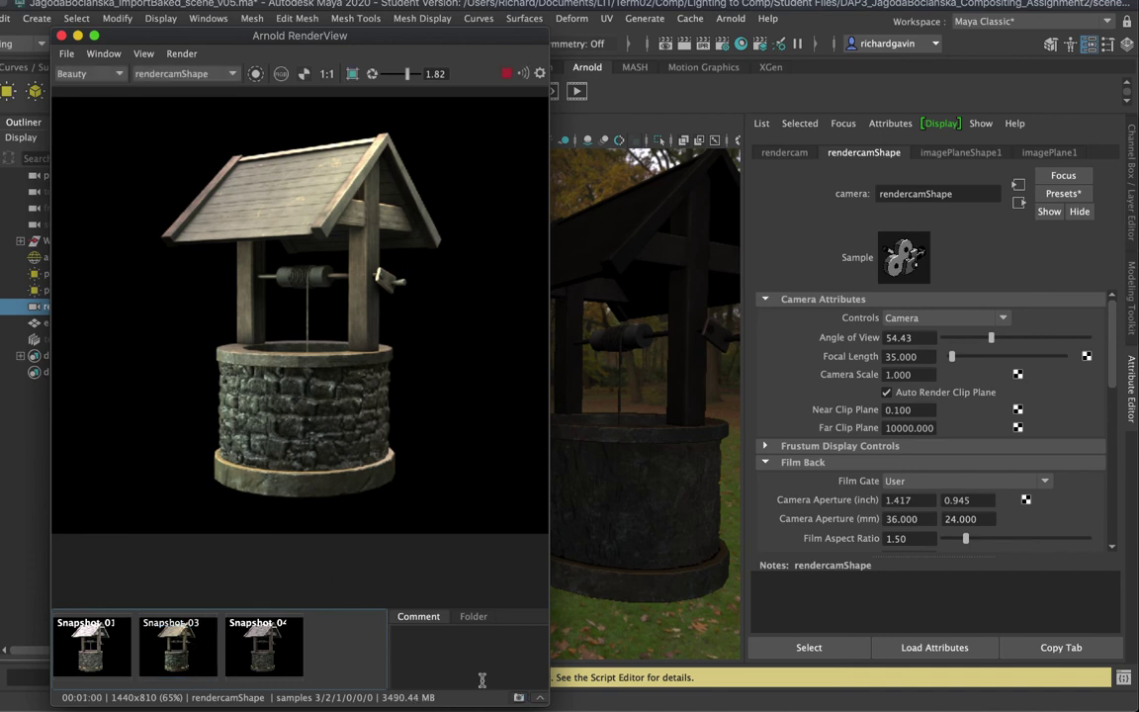
{"action": "left_click", "coordinate": [521, 697]}
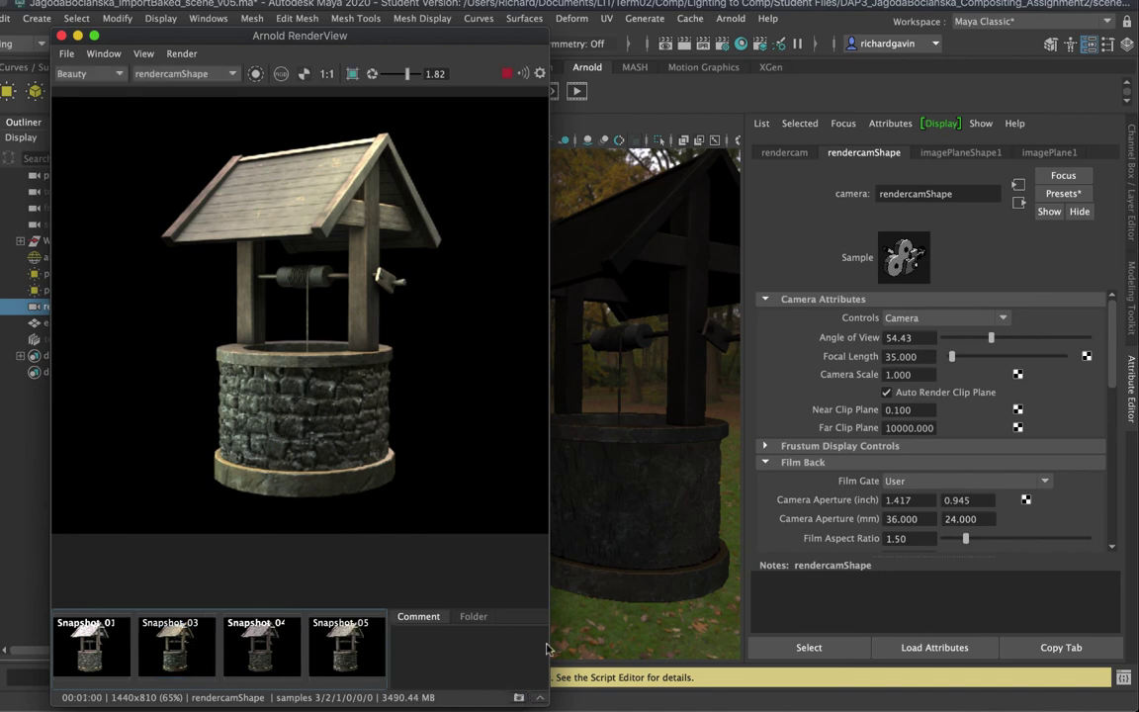
Step: Set the rendercam Focal Length to 24 mm and dolly the view closer to the well
{"action": "left_click", "coordinate": [923, 358]}
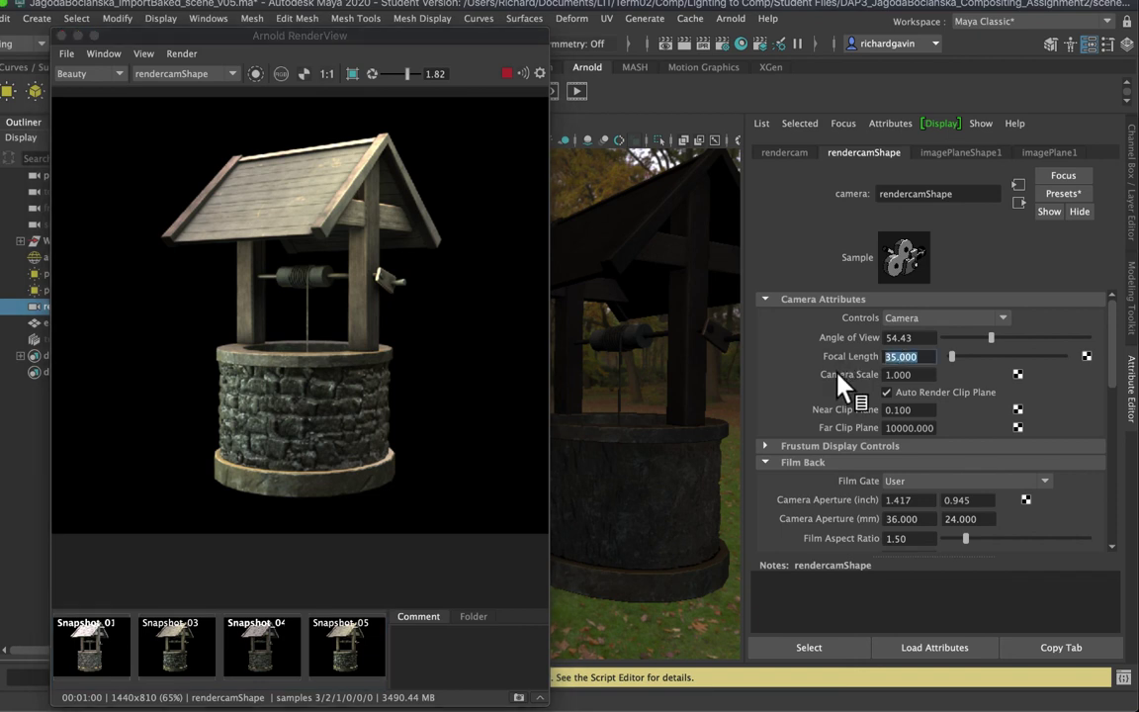
{"action": "type", "text": "24"}
{"action": "key", "text": "Return"}
{"action": "left_click_drag", "start_coordinate": [352, 36], "coordinate": [367, 41]}
{"action": "left_click_drag", "start_coordinate": [402, 99], "coordinate": [354, 584]}
{"action": "right_click_drag", "start_coordinate": [539, 363], "coordinate": [550, 388], "text": "alt"}
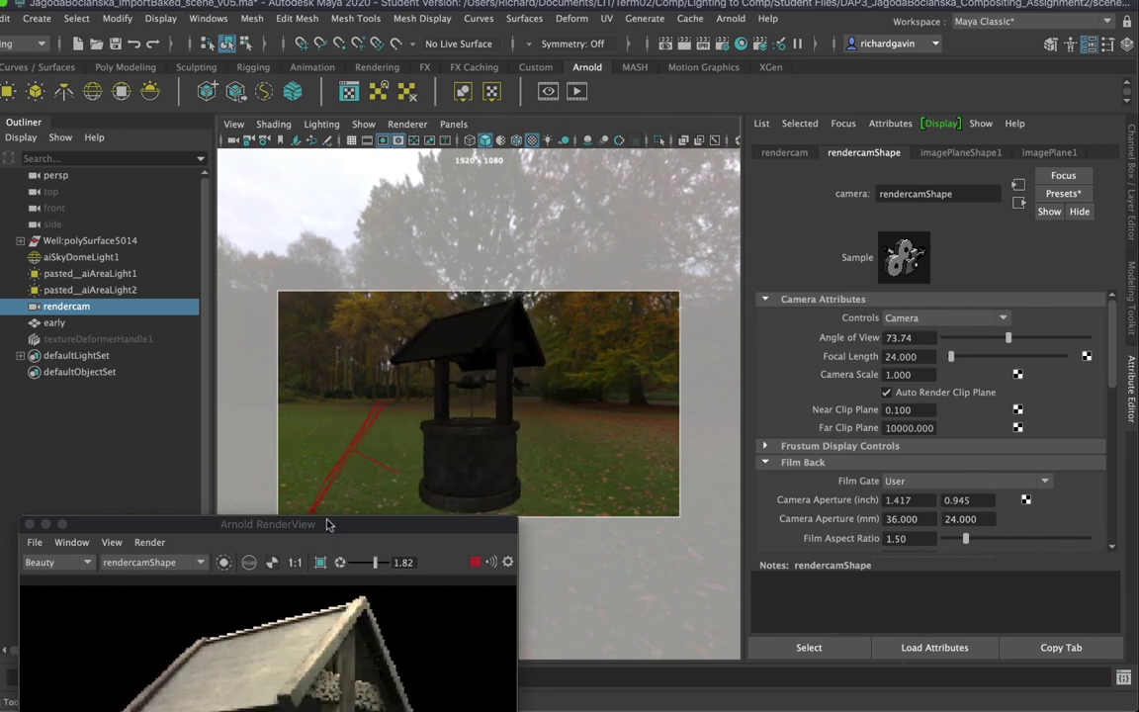
Step: Enlarge RenderView and compare the 24 mm live render against Snapshot 05, ending on the live render
{"action": "double_click", "coordinate": [295, 524]}
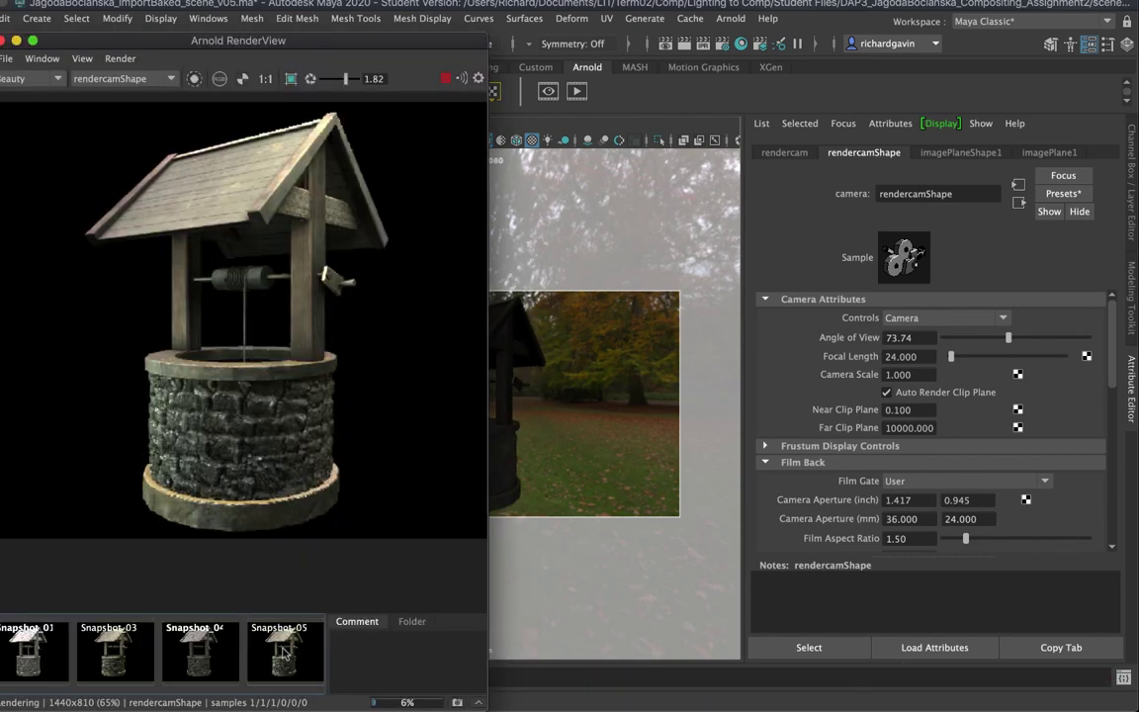
{"action": "left_click", "coordinate": [286, 654]}
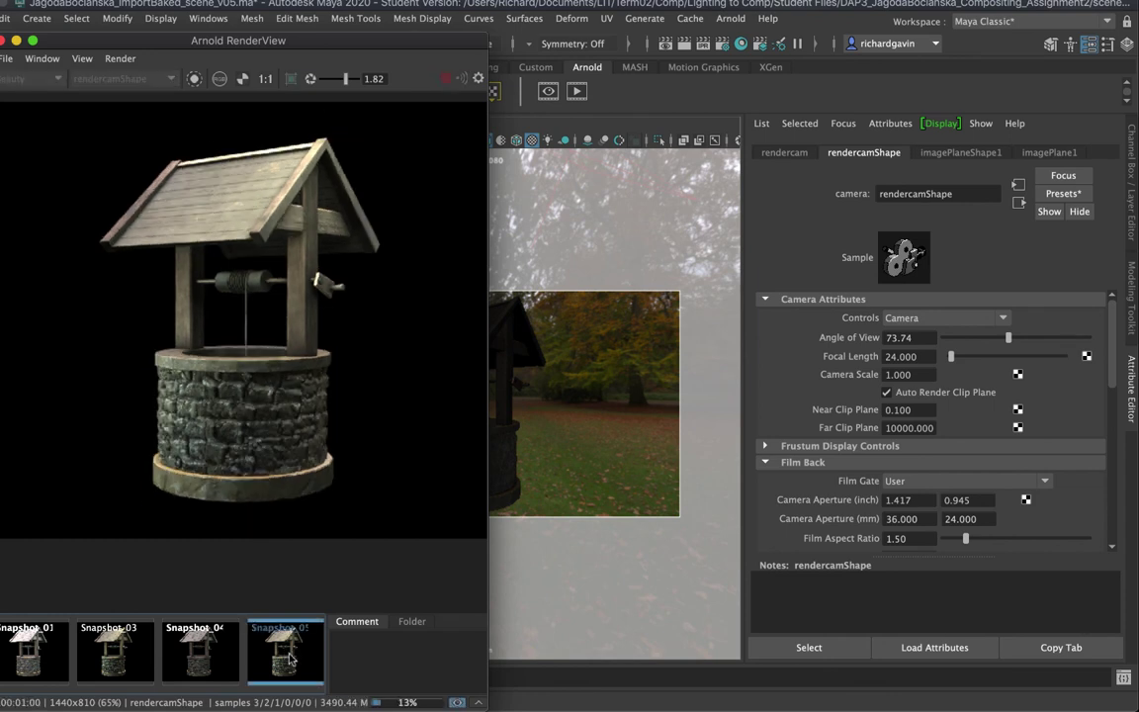
{"action": "left_click", "coordinate": [288, 659]}
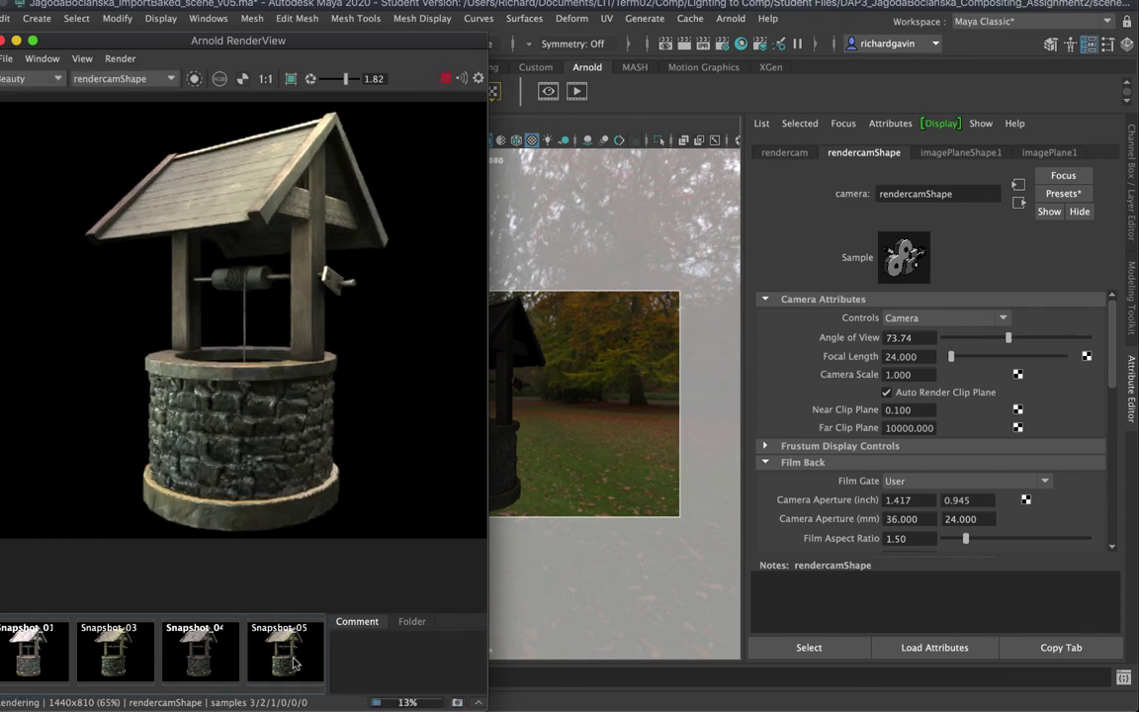